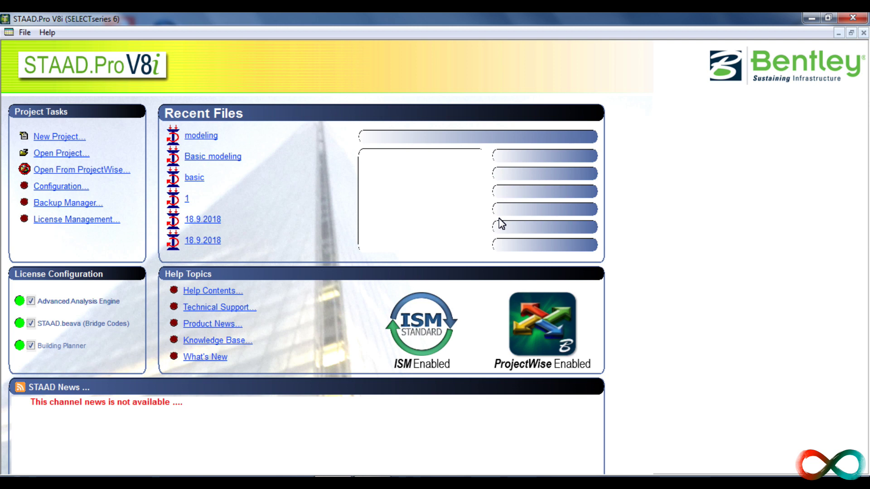
Create a new project named "model" in meters and kilonewtons, choosing Add Beam as the starting task.
left_click(73, 137)
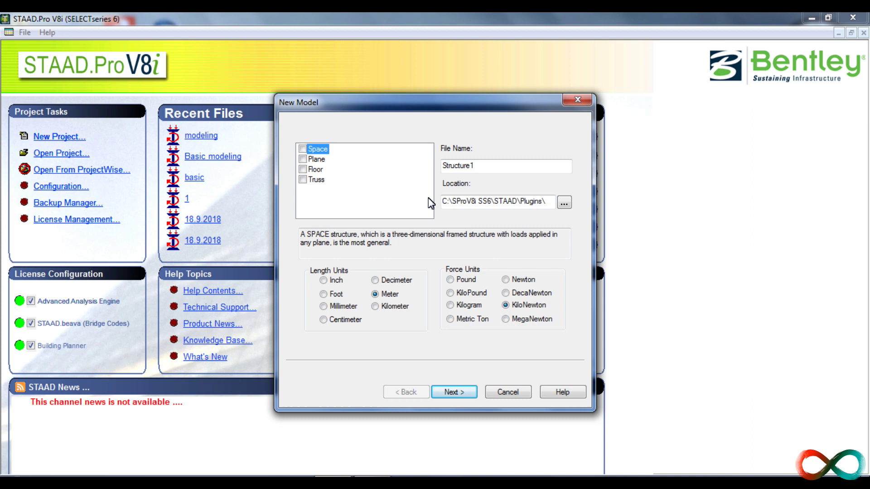
key("Tab")
type("mo")
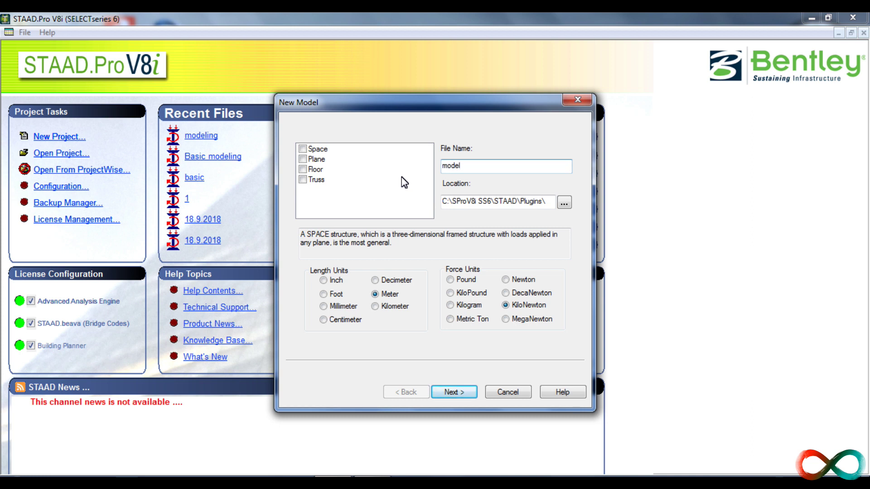
left_click(467, 397)
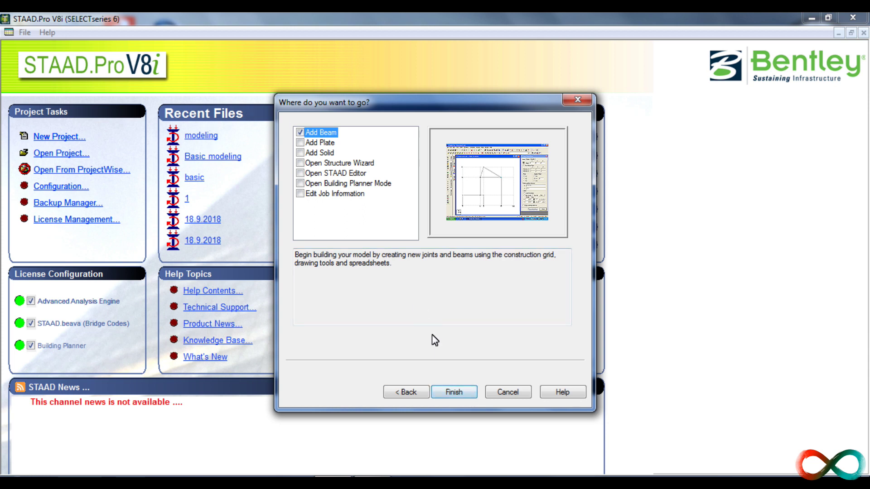
left_click(454, 393)
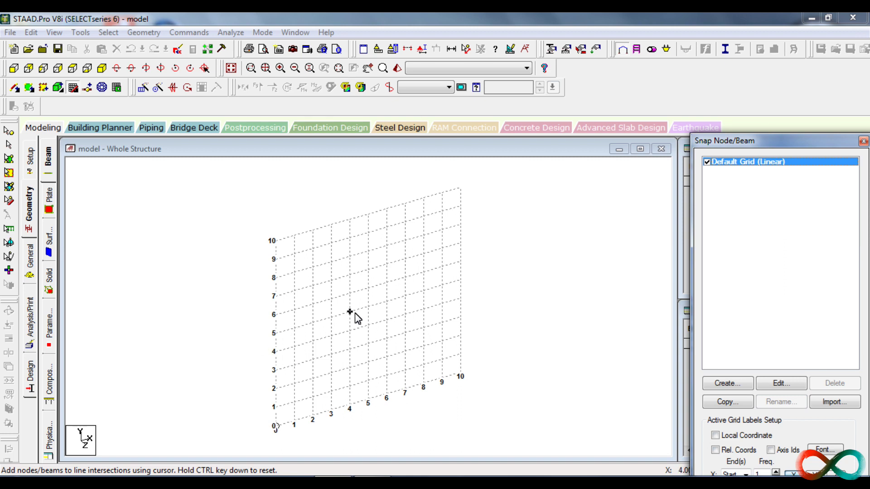
Draw a three-member portal frame on the grid through (0,0), (0,5), (5,5) and (5,0) m, and leave beam snapping.
left_click(275, 426)
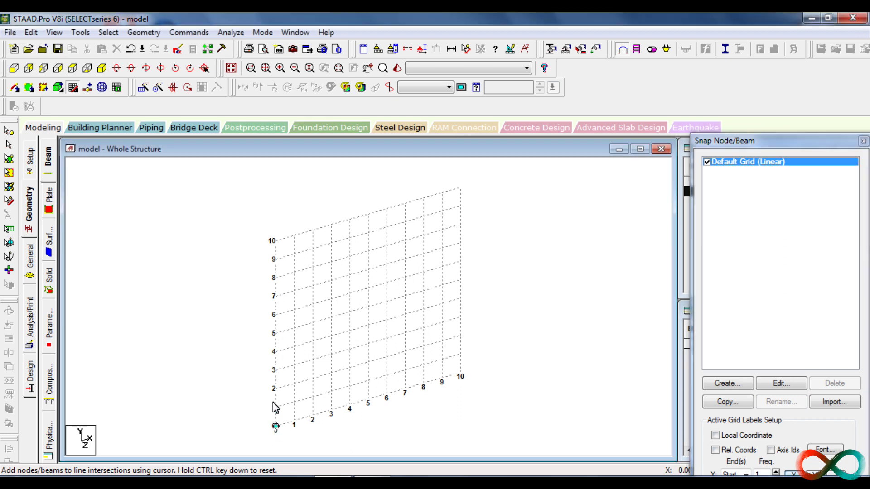
left_click(280, 336)
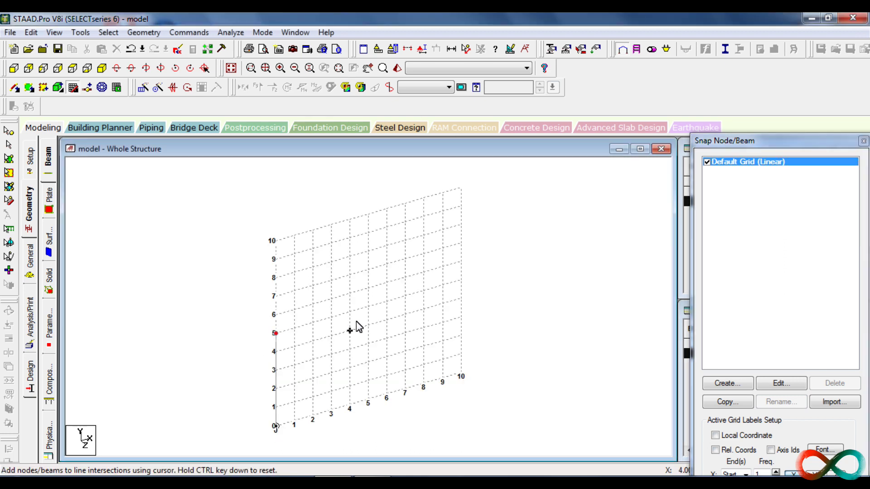
left_click(367, 323)
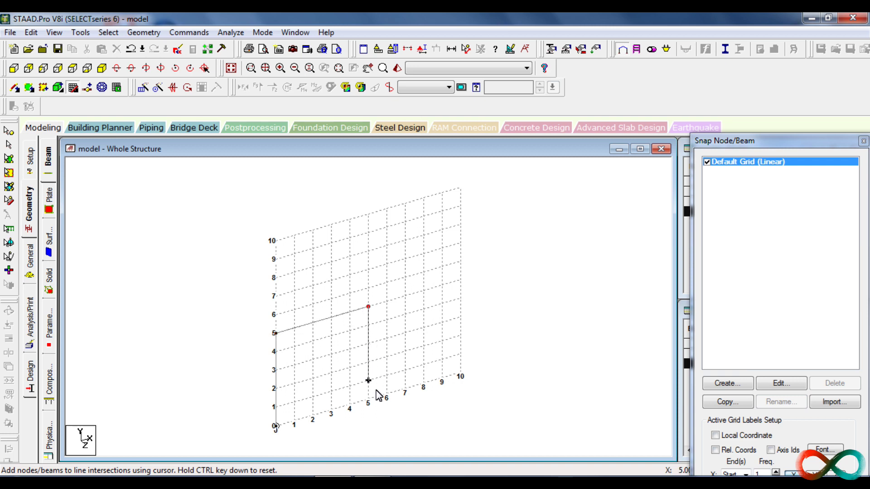
left_click(378, 405)
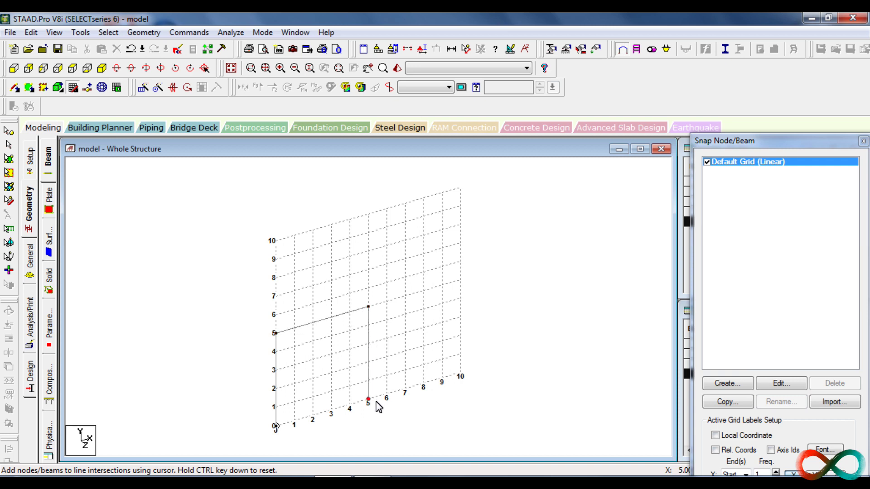
left_click_drag(761, 148, 713, 53)
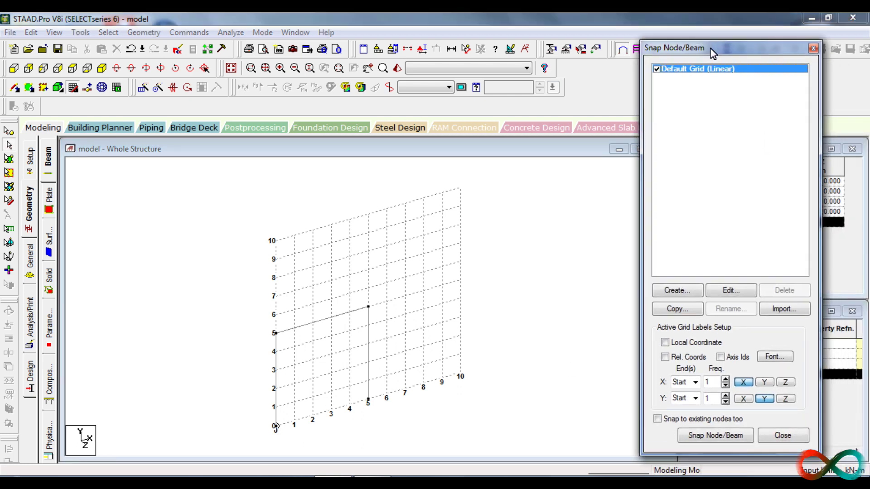
left_click(699, 437)
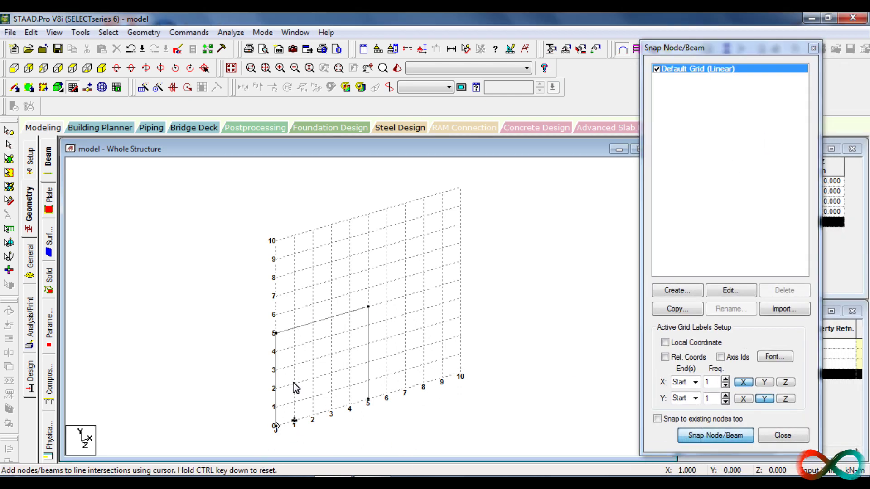
left_click(791, 435)
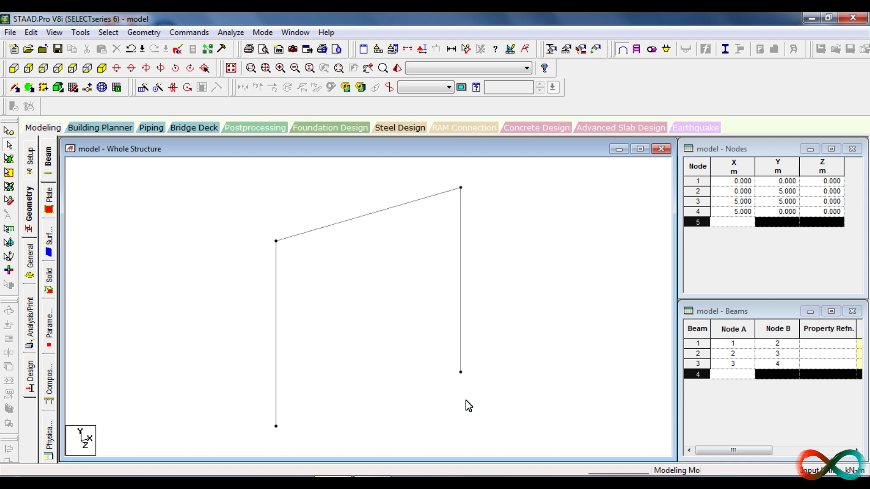
Define a rectangular concrete section with YD 0.2 m and ZD 0.2 m.
left_click(36, 256)
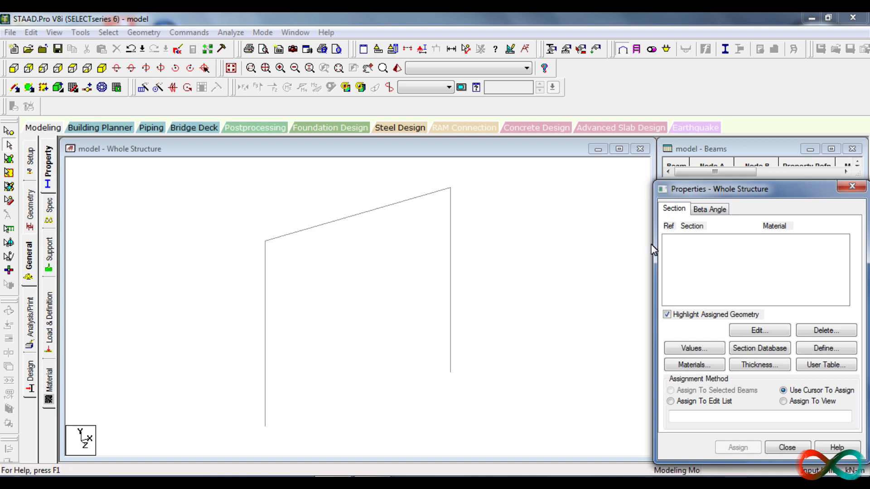
left_click(828, 353)
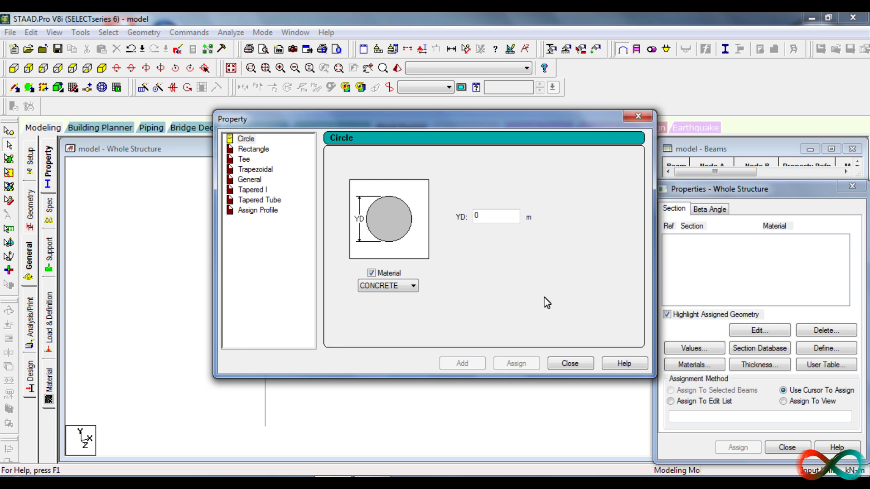
left_click(262, 152)
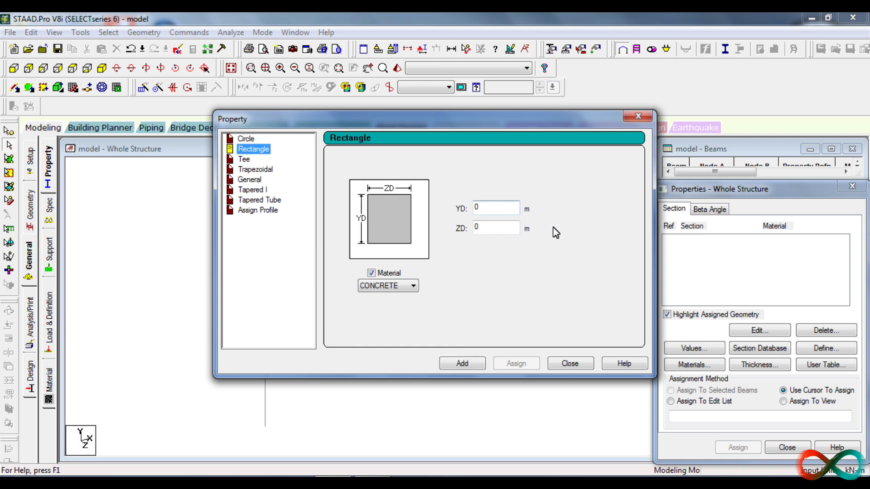
left_click(506, 211)
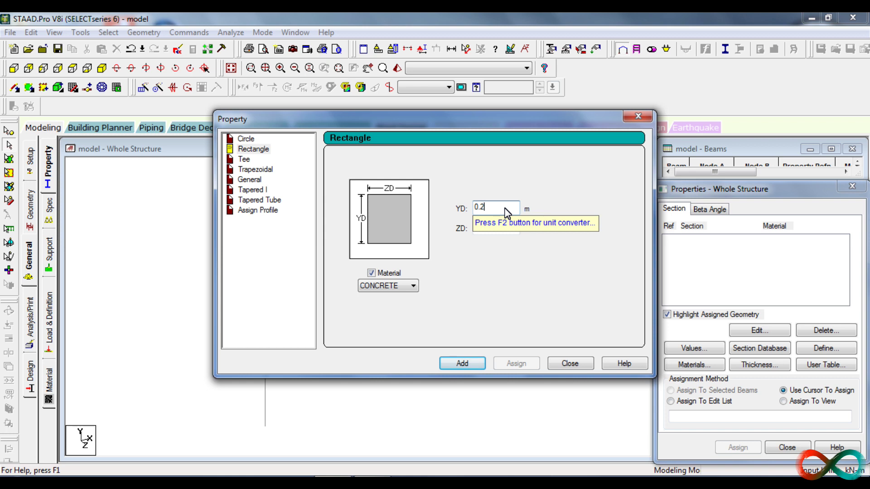
type(".2")
left_click(502, 229)
type(".2")
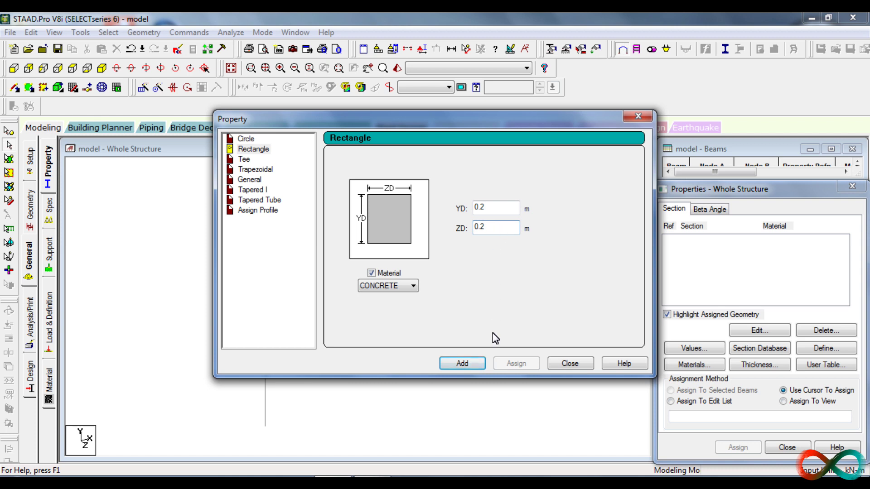
left_click(467, 365)
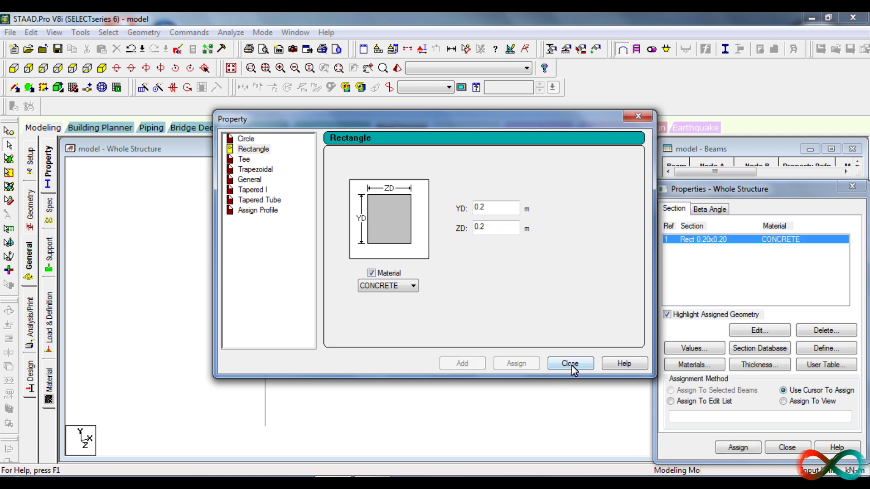
left_click(571, 364)
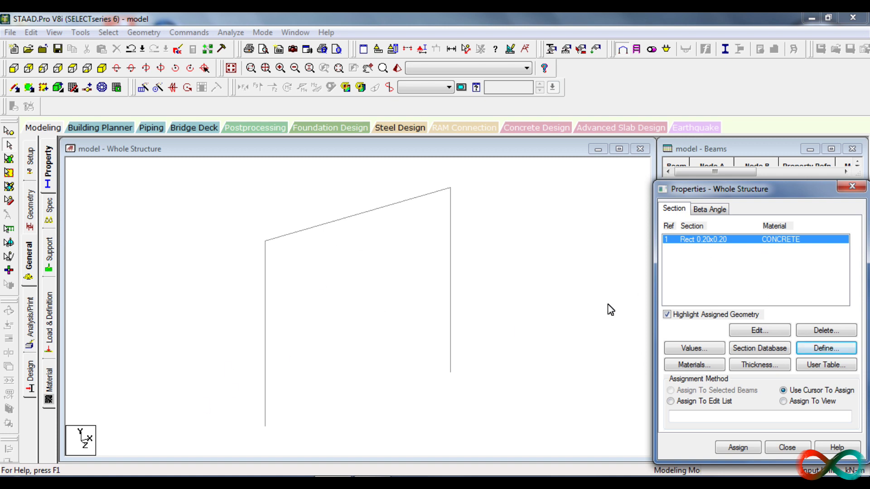
Assign the rectangular concrete section to all three members of the frame.
left_click(546, 399)
left_click_drag(525, 436, 209, 184)
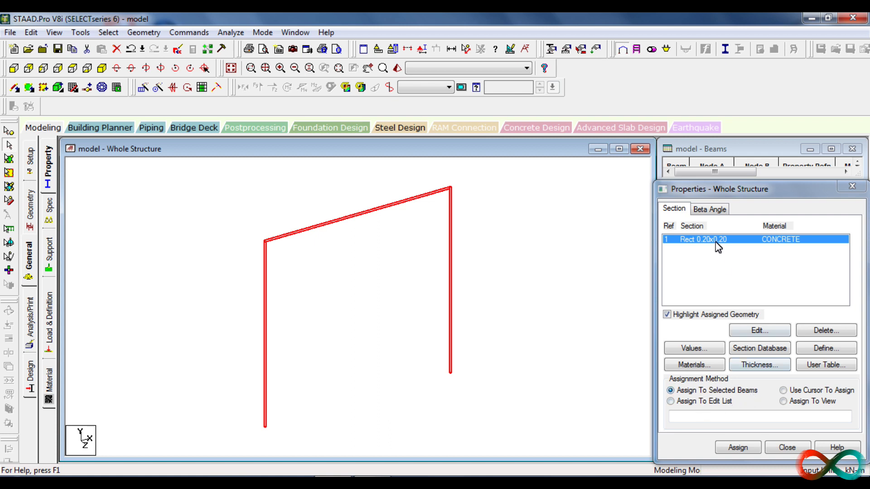
left_click(738, 447)
left_click(717, 355)
left_click(589, 342)
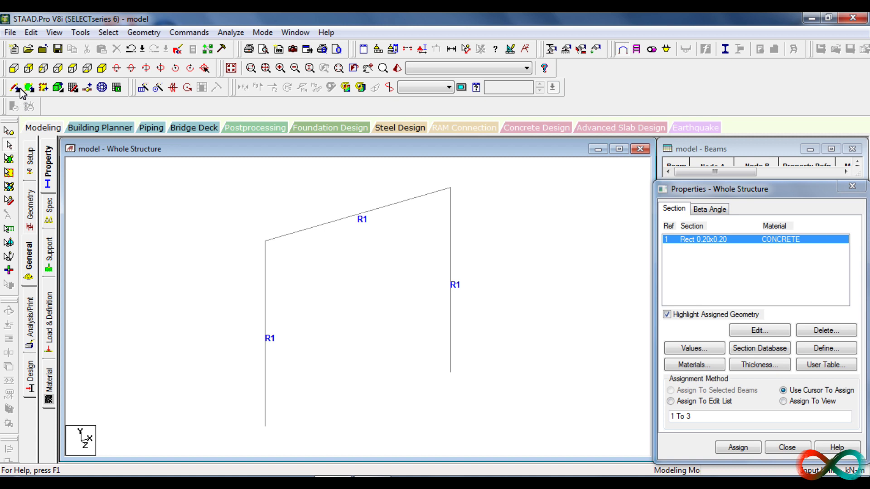
Create a fixed support for the frame.
left_click(13, 69)
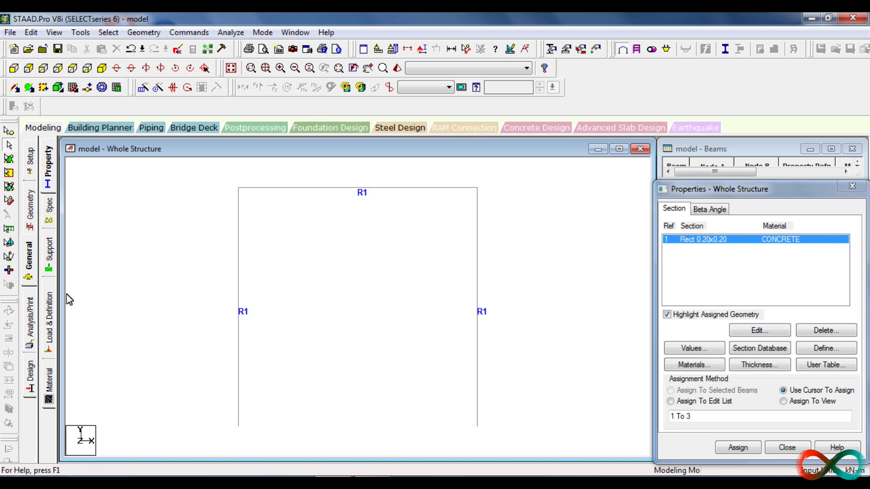
left_click(50, 264)
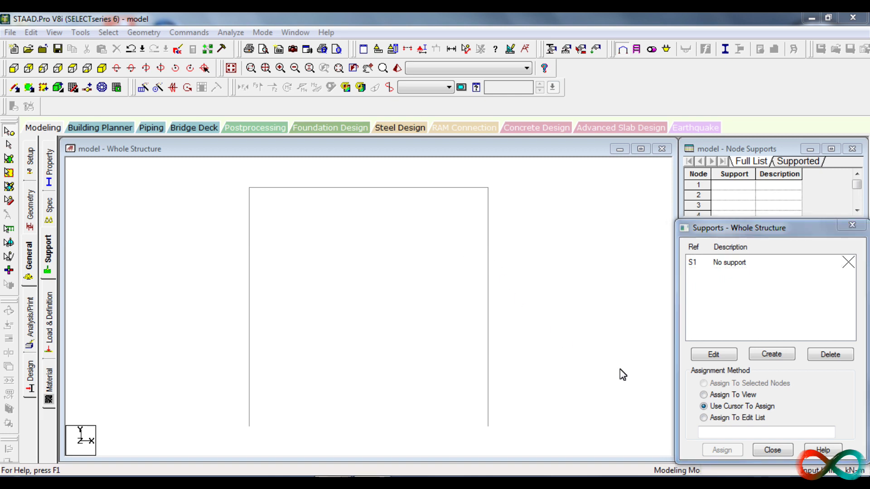
left_click(777, 355)
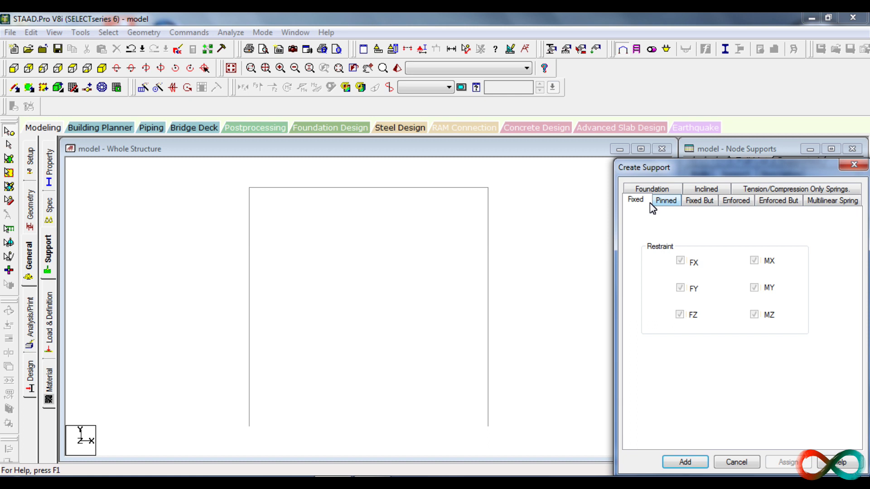
left_click(692, 462)
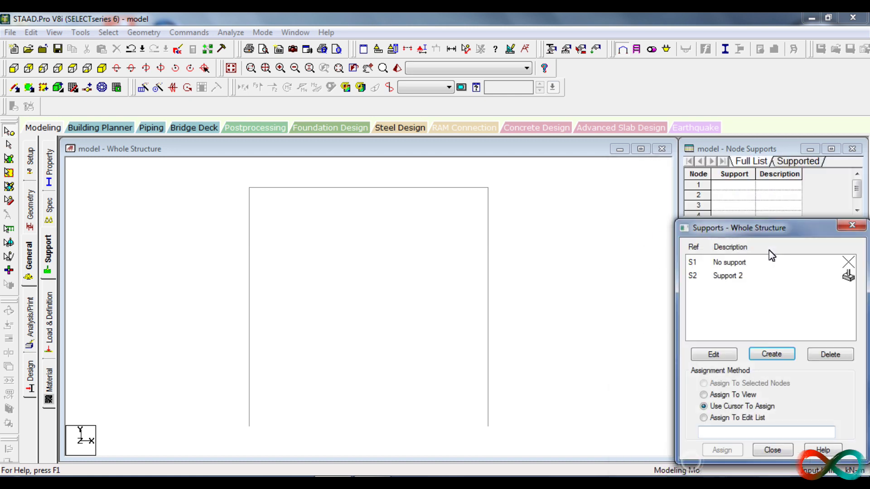
Assign the fixed support to the two column base nodes.
left_click(743, 277)
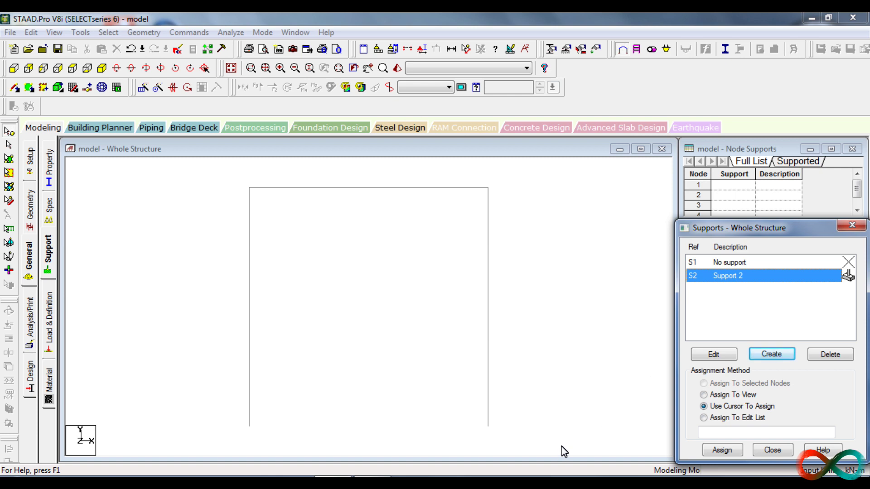
left_click_drag(547, 442, 224, 418)
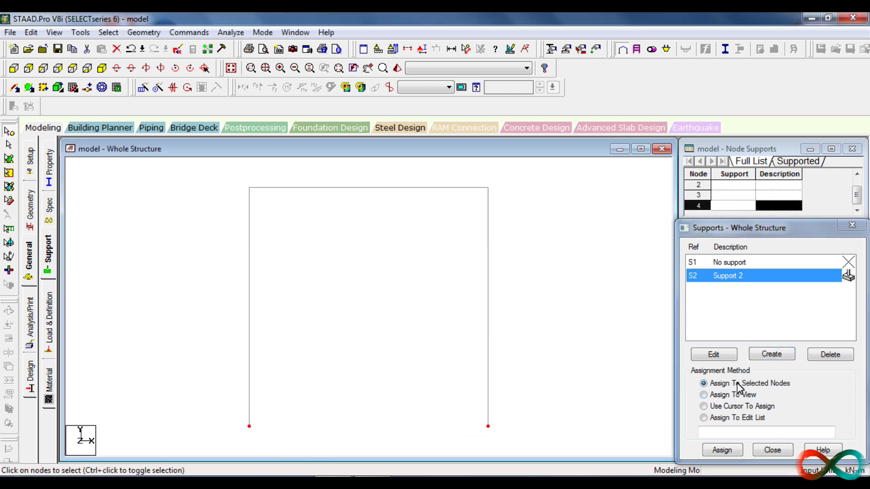
left_click(723, 451)
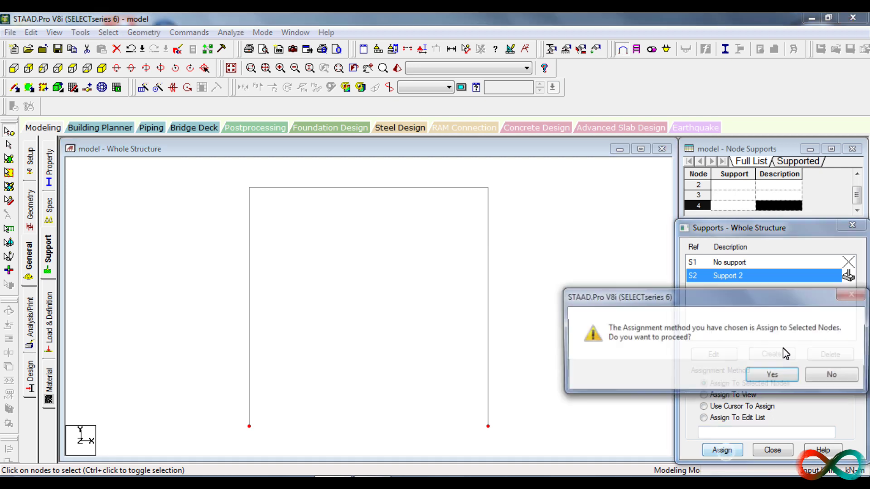
left_click(765, 380)
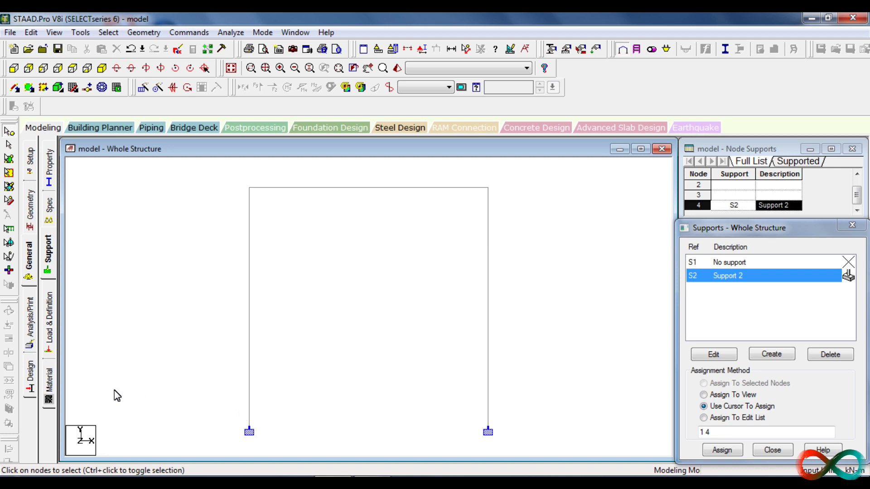
Open the load definitions and accept the auto save to save the modified structure.
left_click(50, 340)
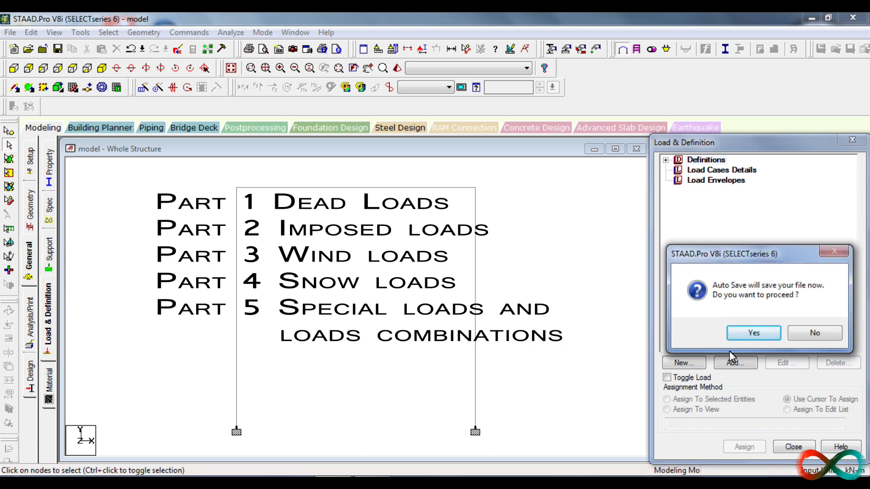
left_click(750, 334)
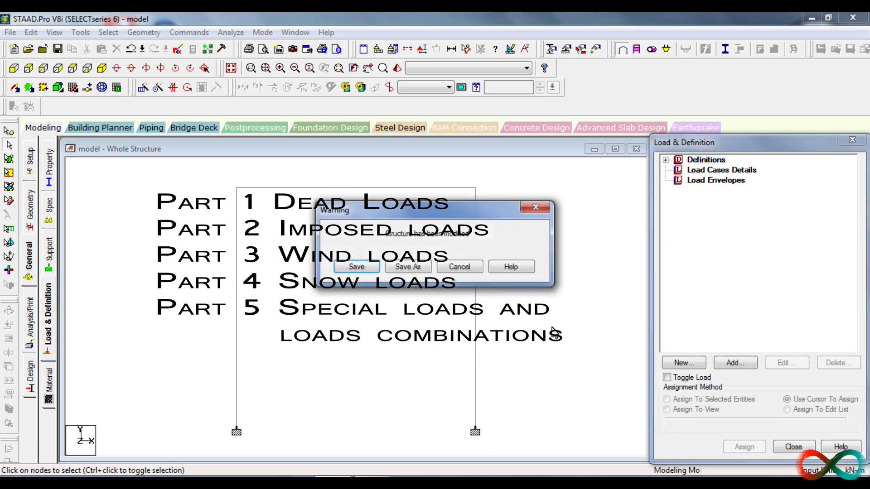
left_click(370, 270)
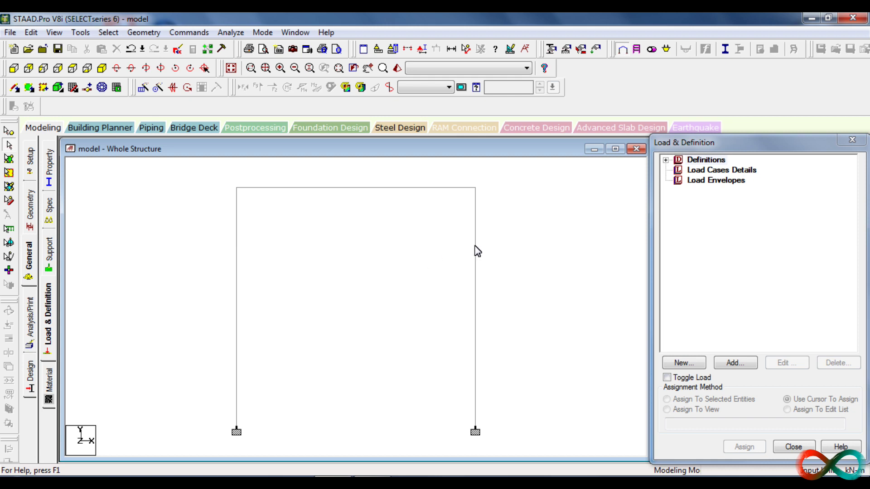
Add primary load case 1 with loading type Dead and the title DL.
scroll(468, 250, "down", 2)
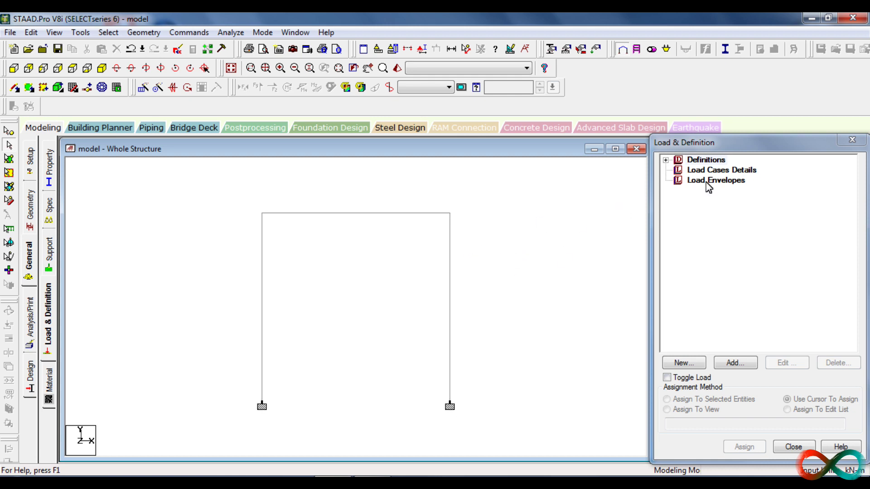
left_click(734, 174)
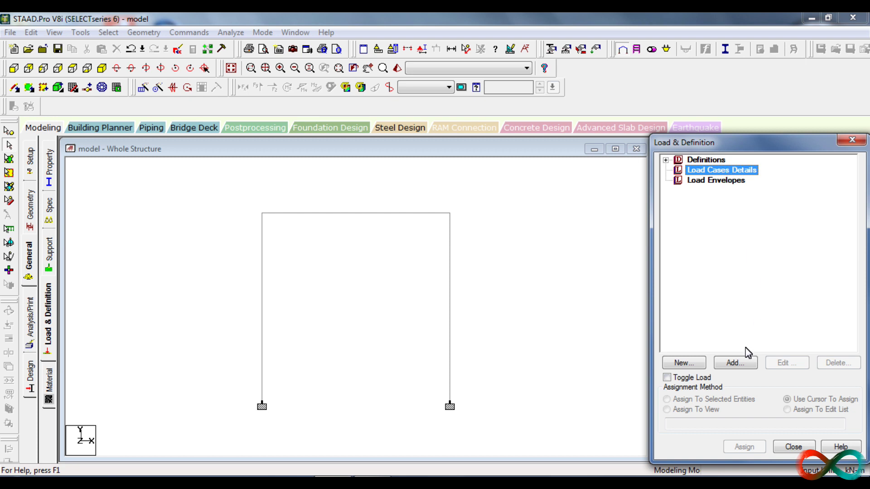
left_click(735, 362)
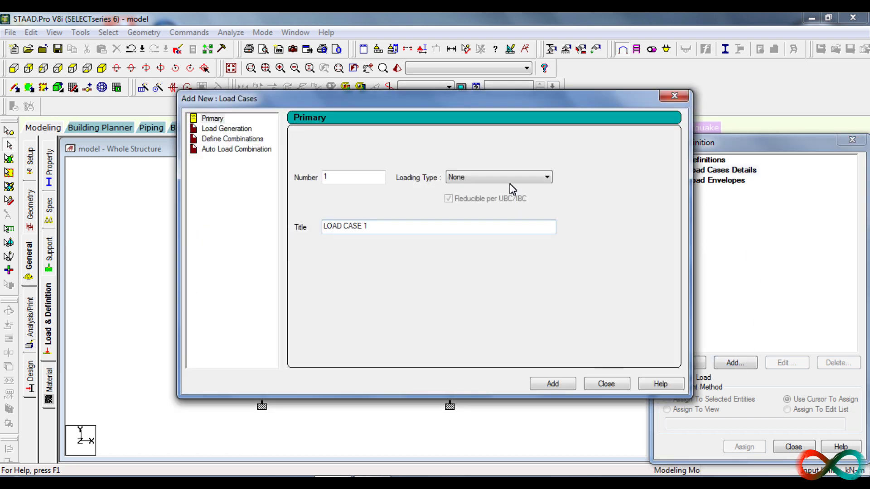
left_click(470, 178)
left_click(466, 189)
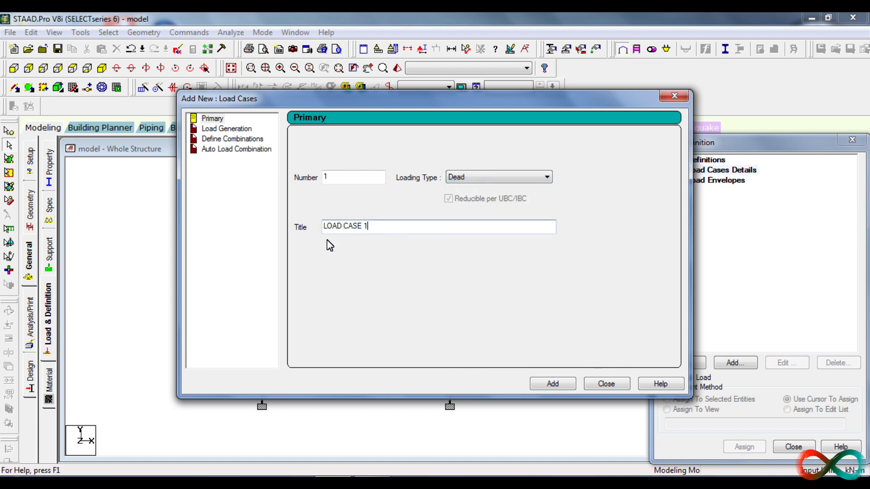
key("Tab")
type("D")
left_click(551, 384)
Add primary load case 2 with loading type Live and the title LL.
left_click(533, 178)
left_click(499, 198)
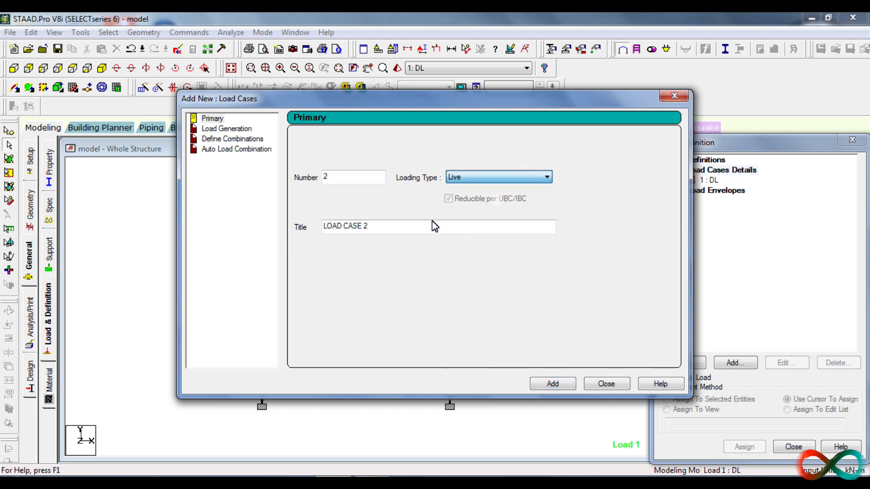
left_click(423, 229)
key("ctrl+a")
key("BackSpace")
key("ctrl+z")
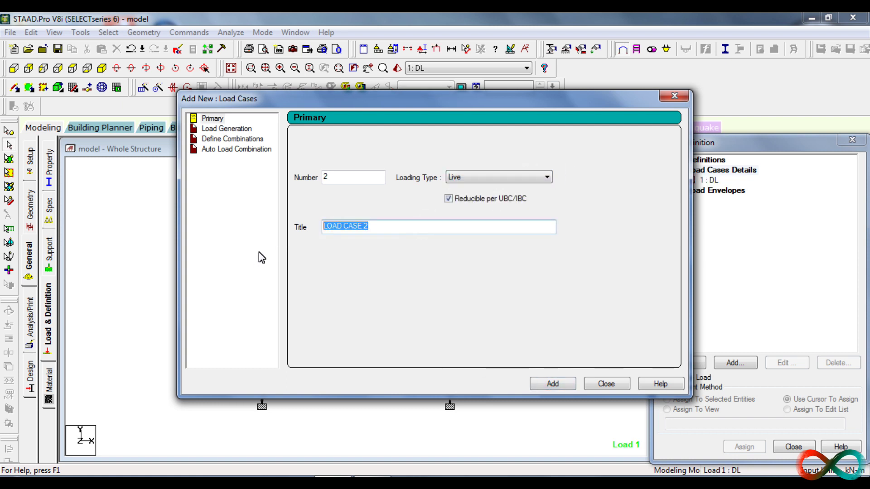
type("LL")
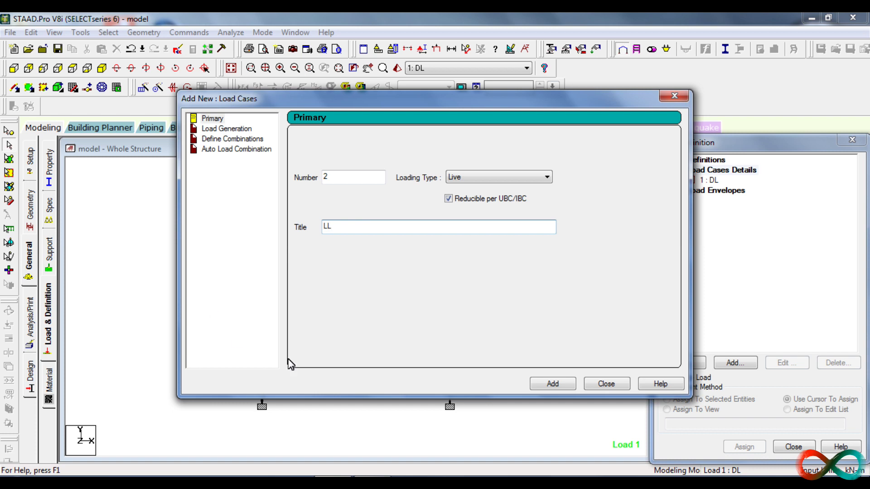
left_click(552, 383)
left_click(606, 384)
Add a selfweight load in the Y direction with factor -1 to the DL load case.
left_click(712, 180)
left_click(737, 363)
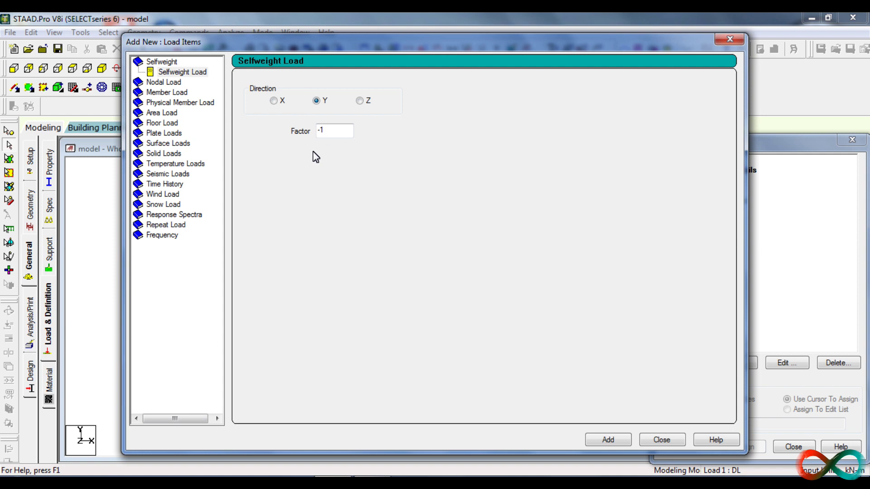
left_click(606, 440)
left_click(661, 440)
Add a concentrated member force of -5 kN in the GY direction to the LL load case.
left_click(708, 201)
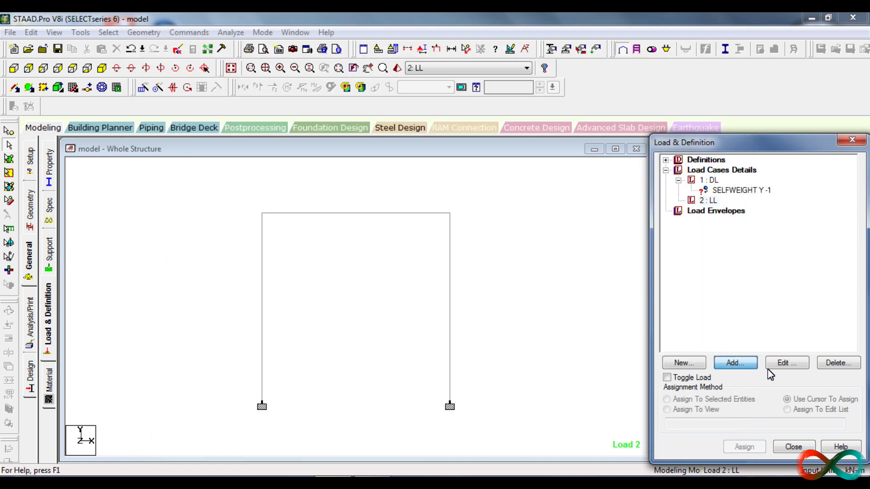
left_click(753, 363)
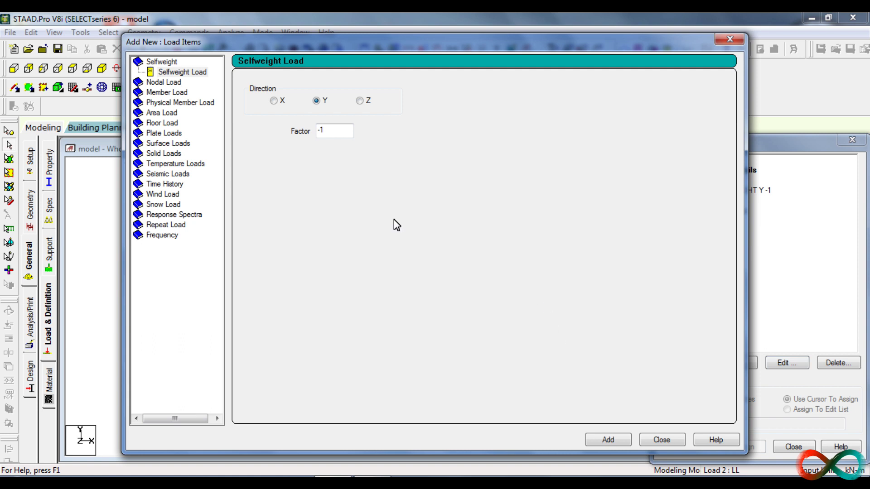
left_click(177, 91)
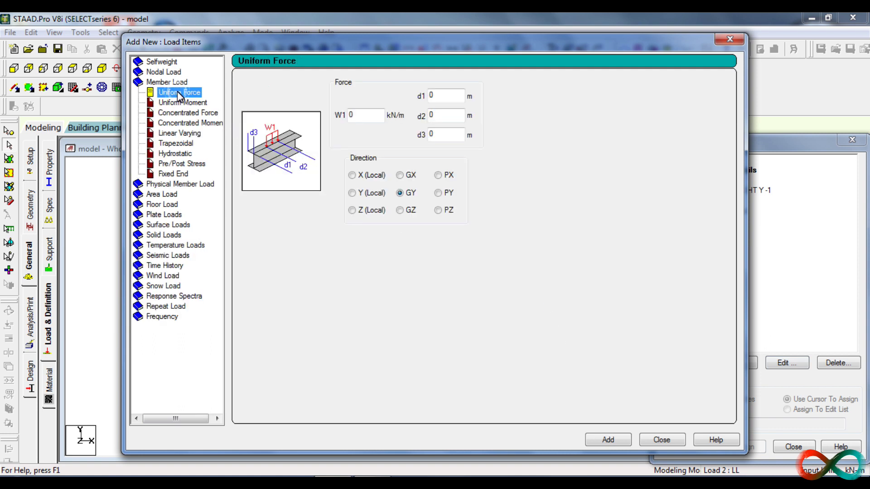
left_click(199, 112)
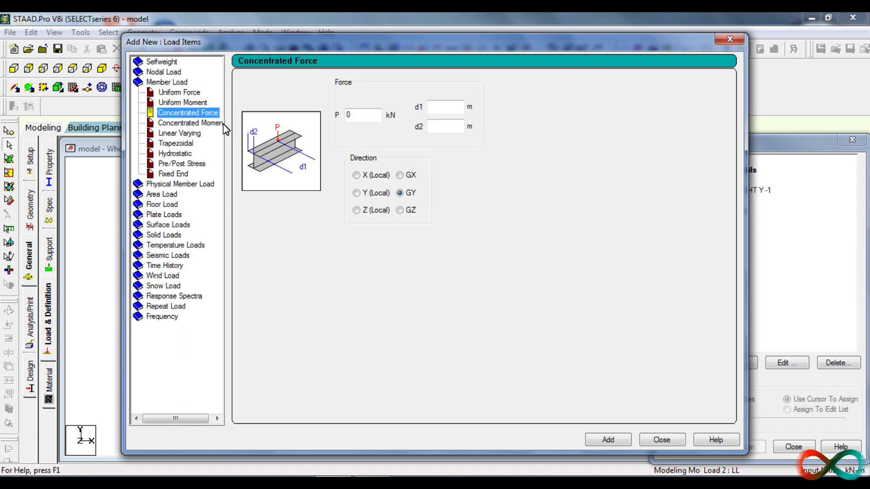
double_click(356, 115)
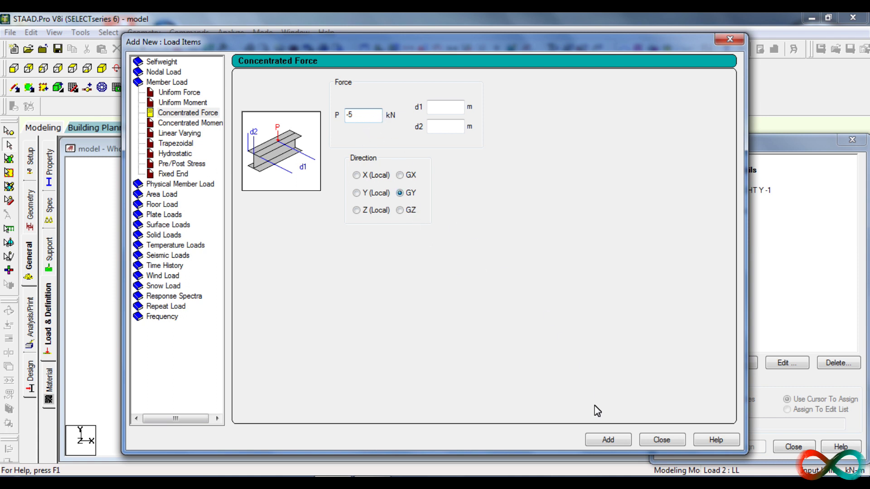
left_click(608, 440)
left_click(660, 440)
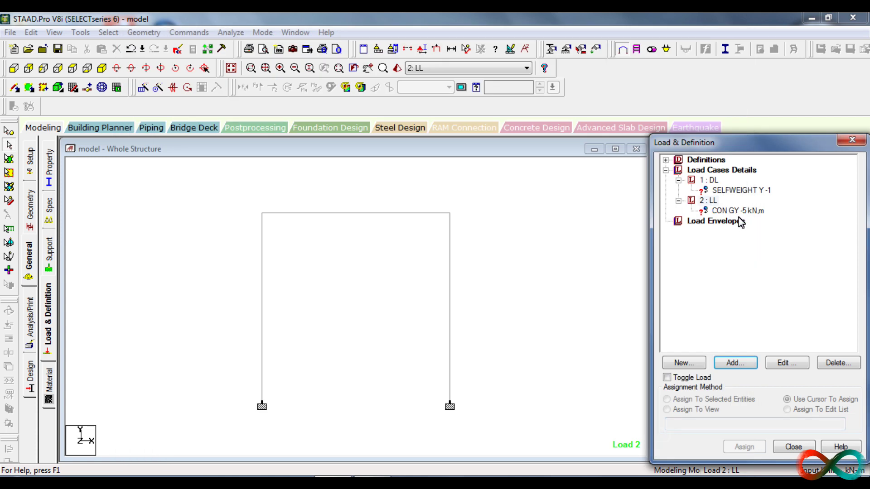
Assign the selfweight load to the whole frame using the Assign To View method.
left_click(493, 252)
left_click(731, 194)
left_click(668, 410)
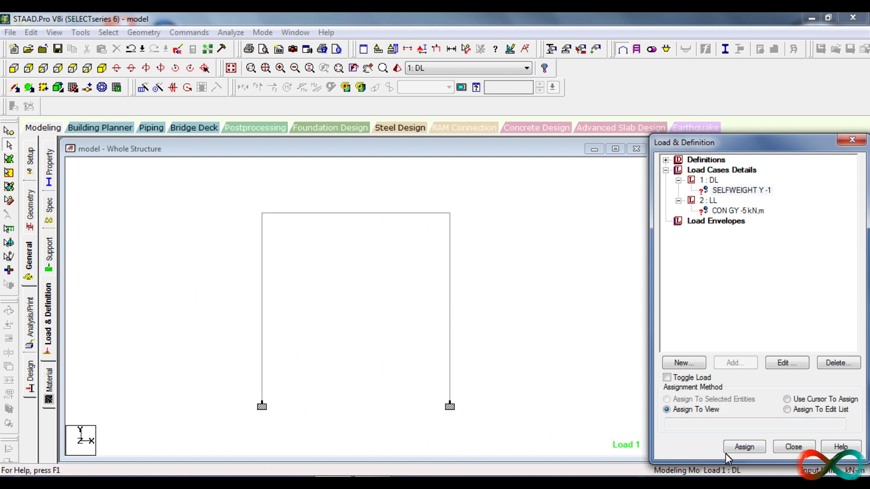
left_click(747, 447)
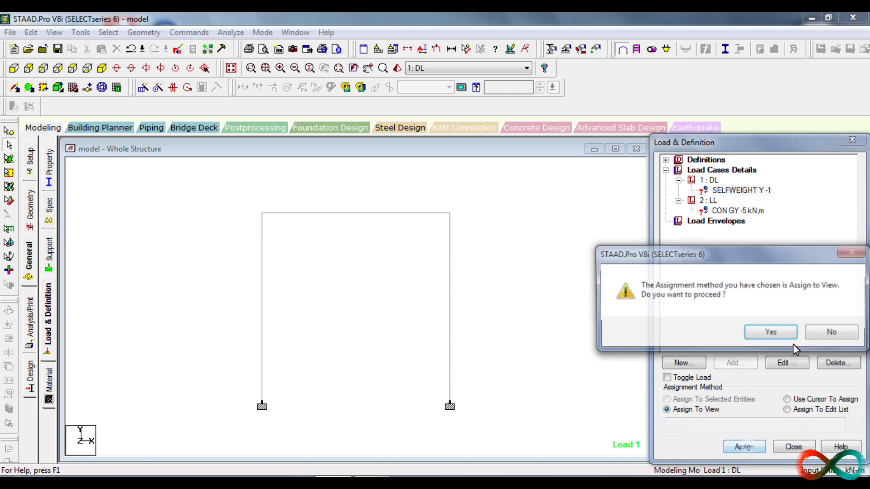
left_click(779, 333)
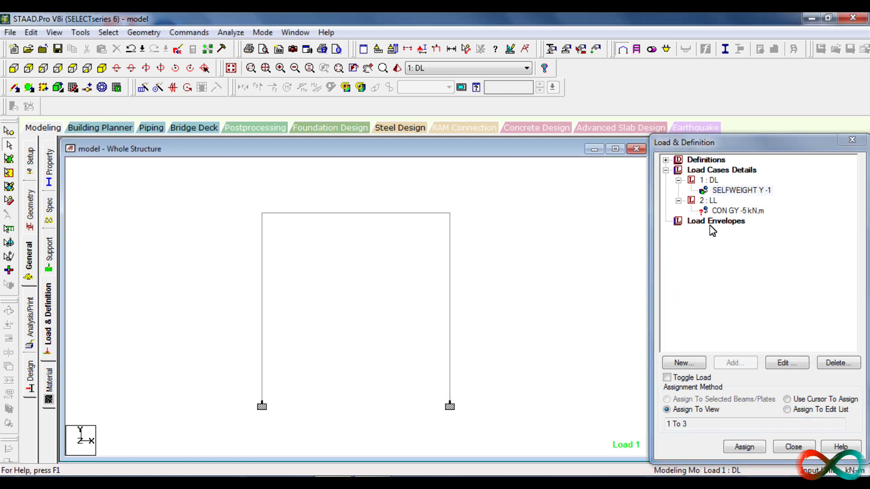
Assign the -5 kN concentrated load to the frame's horizontal top beam only.
left_click(429, 214)
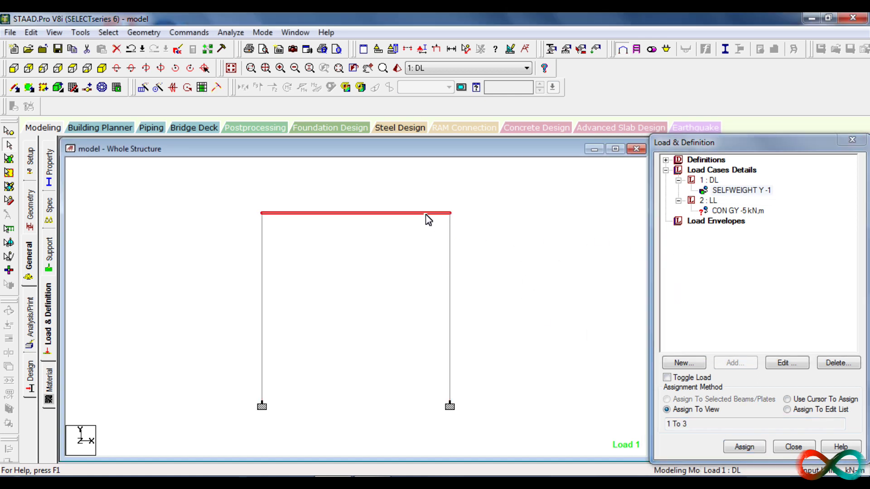
left_click(718, 212)
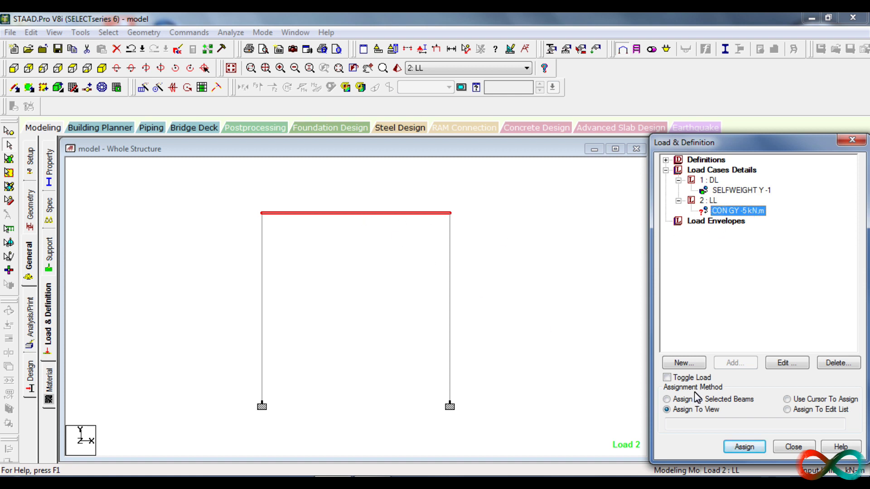
left_click(709, 400)
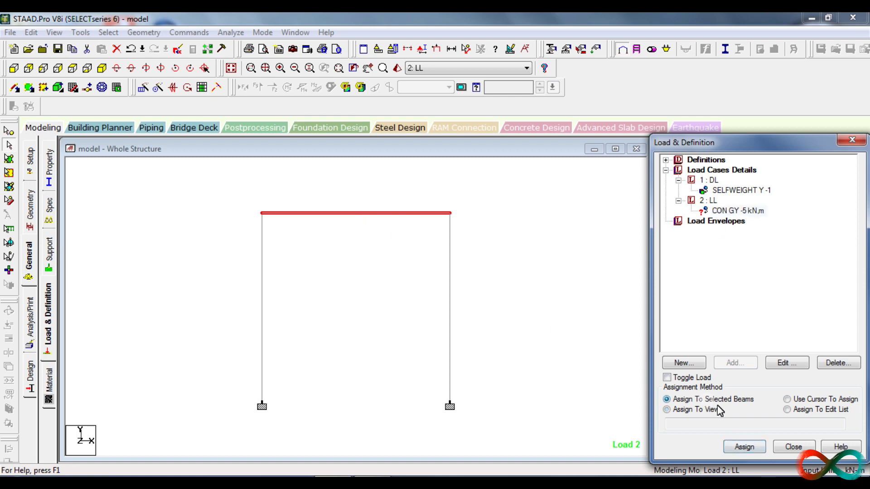
left_click(744, 447)
left_click(719, 332)
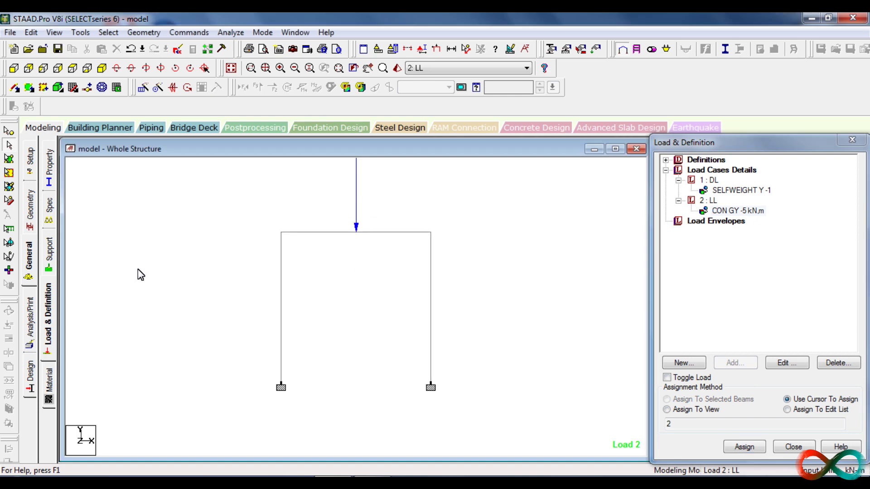
Add a Perform Analysis command with the print option All.
left_click(31, 318)
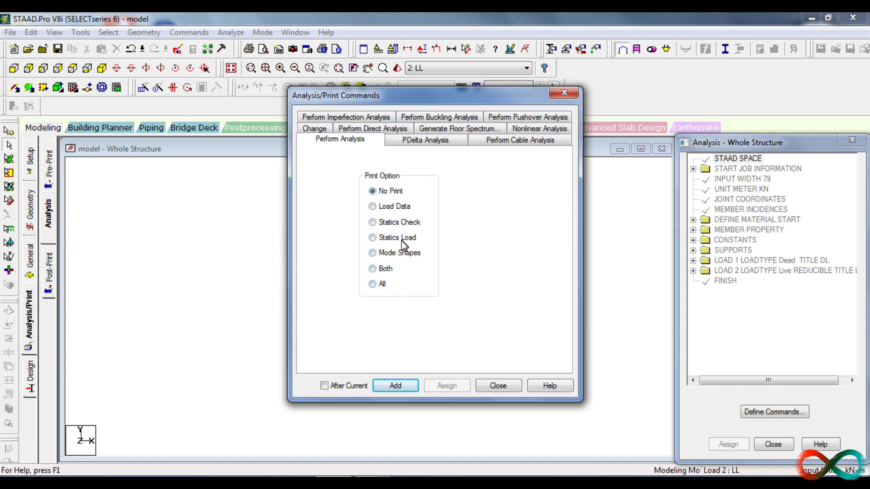
left_click(380, 285)
left_click(413, 386)
left_click(498, 386)
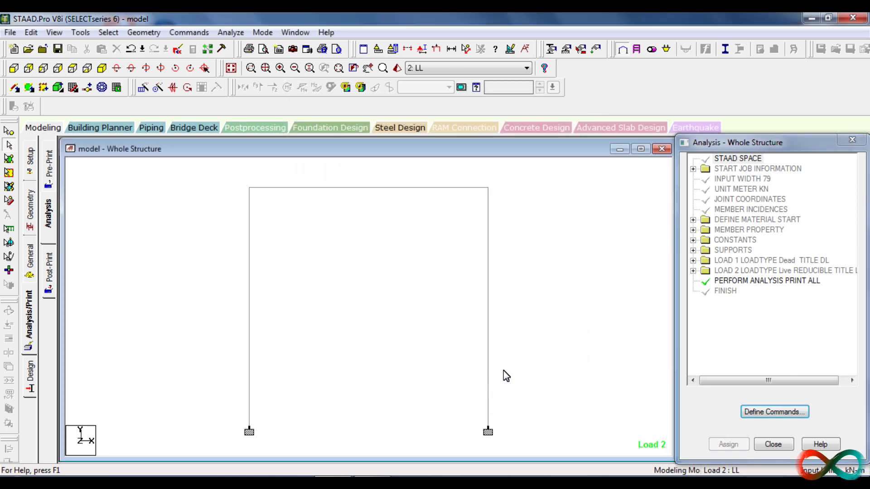
Run the analysis and save the modified structure.
left_click(233, 34)
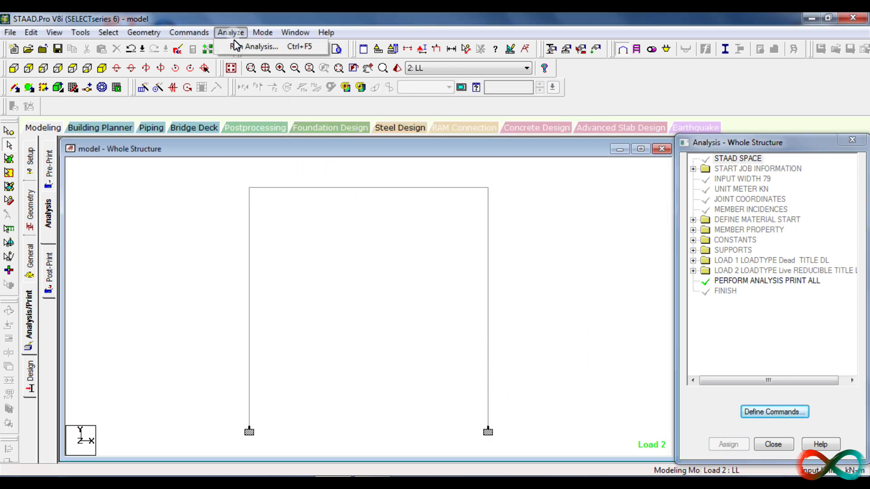
left_click(245, 47)
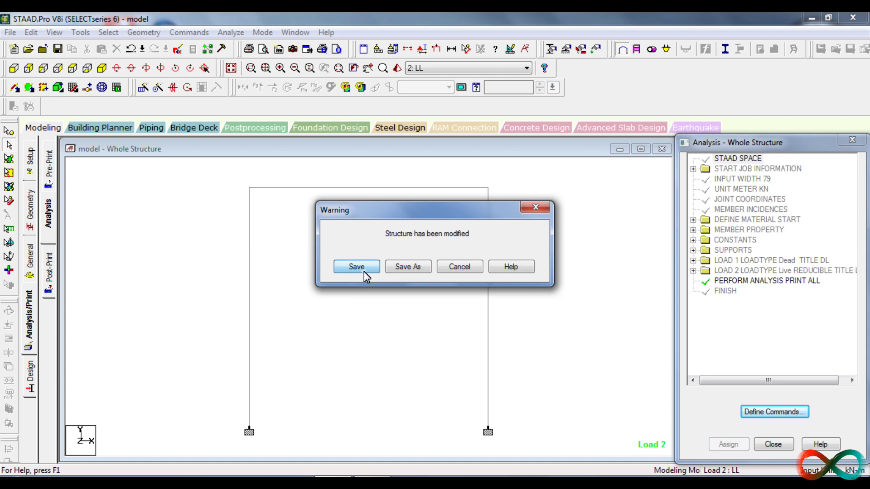
left_click(357, 267)
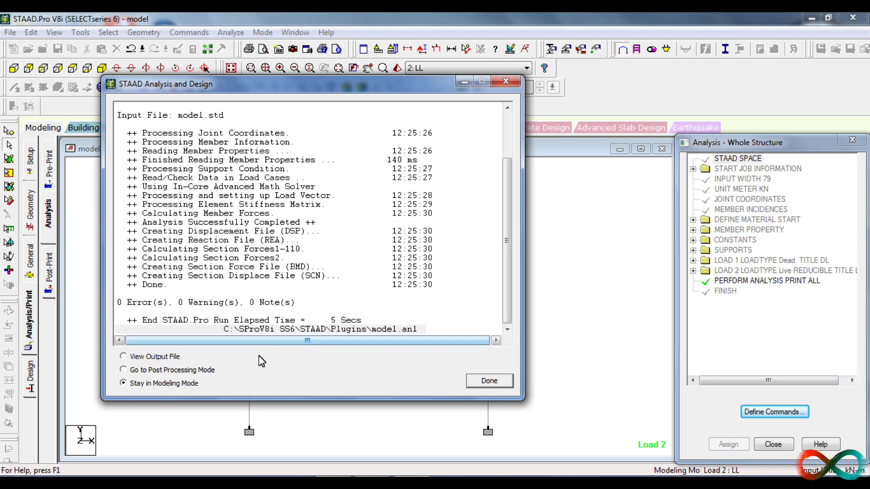
View the output file and examine the total applied and reaction loads for load cases 1 and 2.
left_click(164, 358)
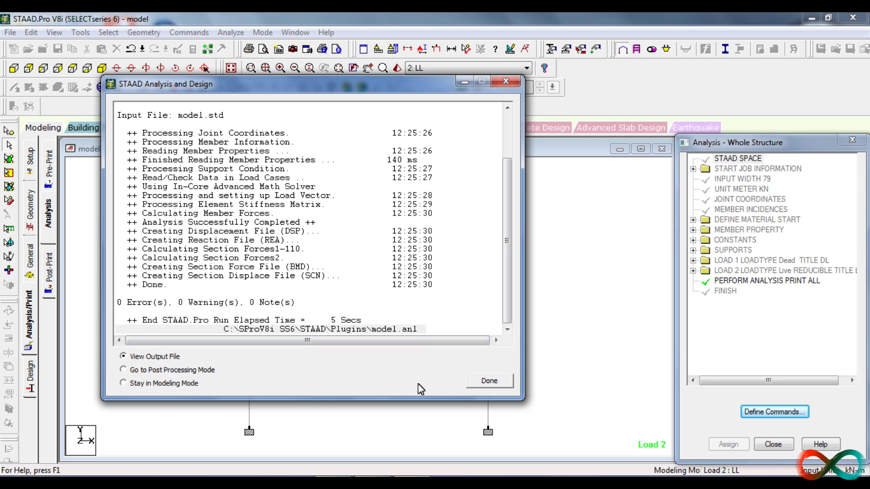
left_click(481, 386)
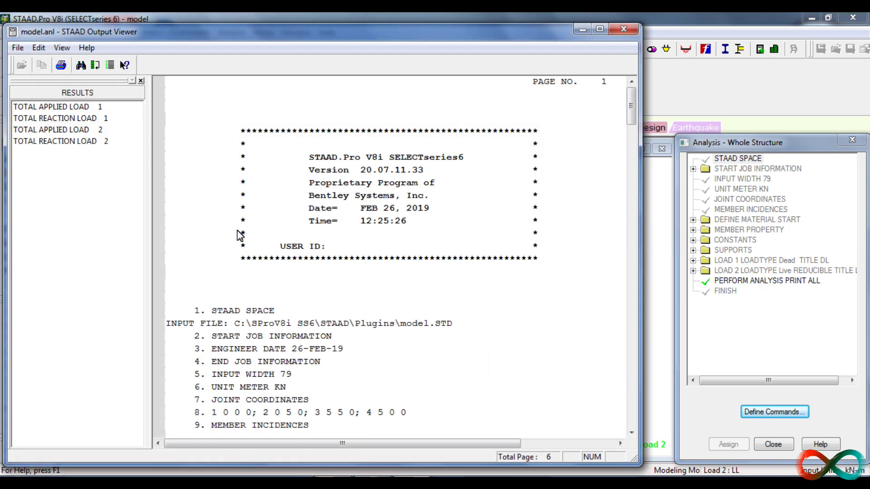
left_click(43, 109)
left_click(67, 131)
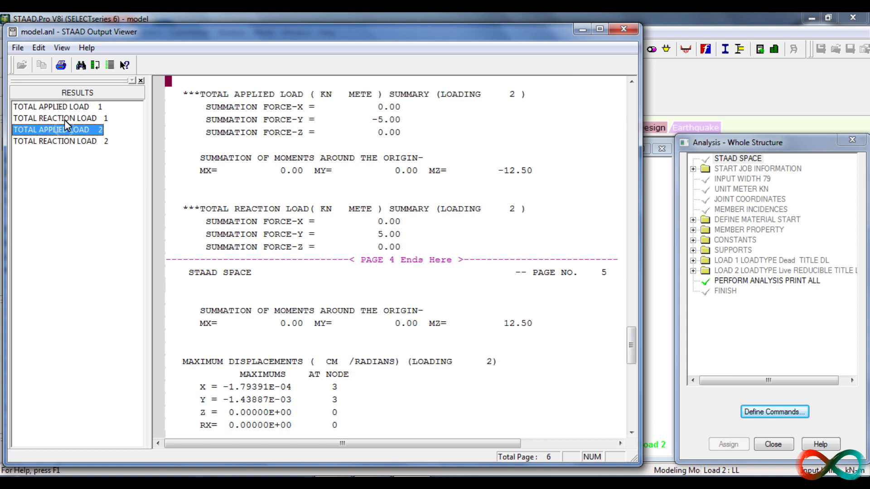
left_click(67, 119)
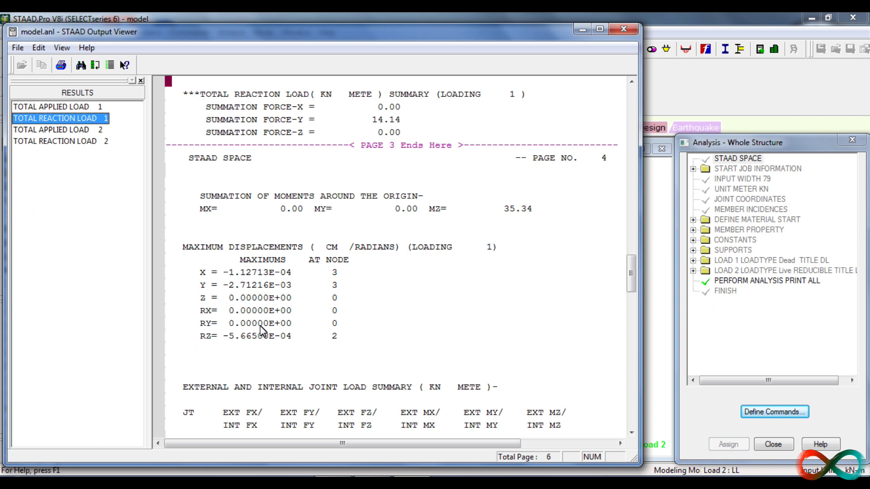
left_click(76, 142)
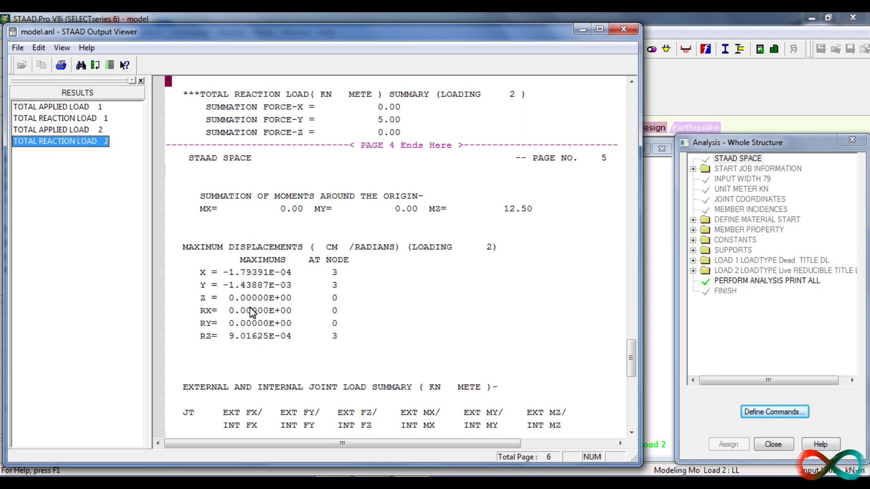
left_click(93, 119)
left_click(97, 141)
left_click(632, 30)
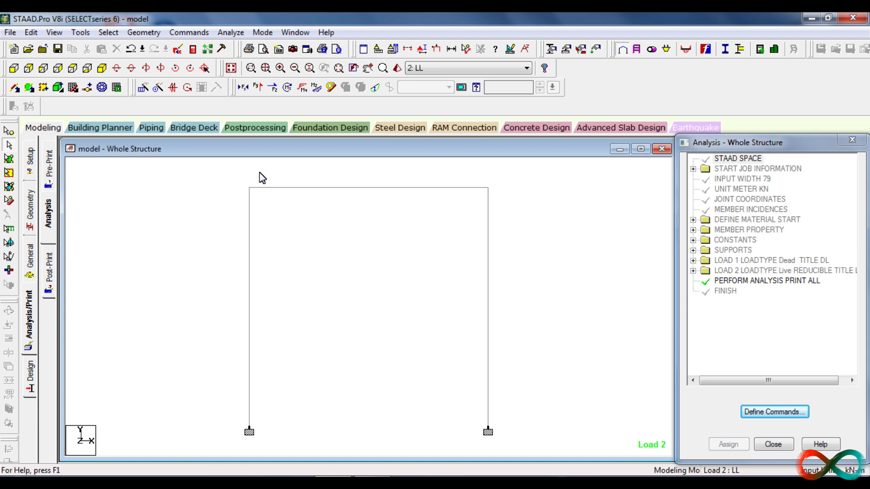
Enter postprocessing mode with the DL and LL load cases selected for the results.
left_click(241, 128)
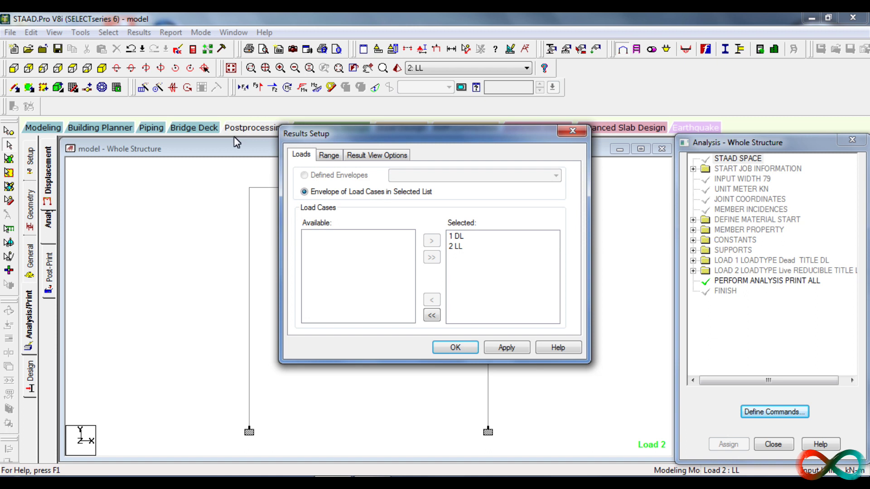
left_click_drag(460, 236, 472, 247)
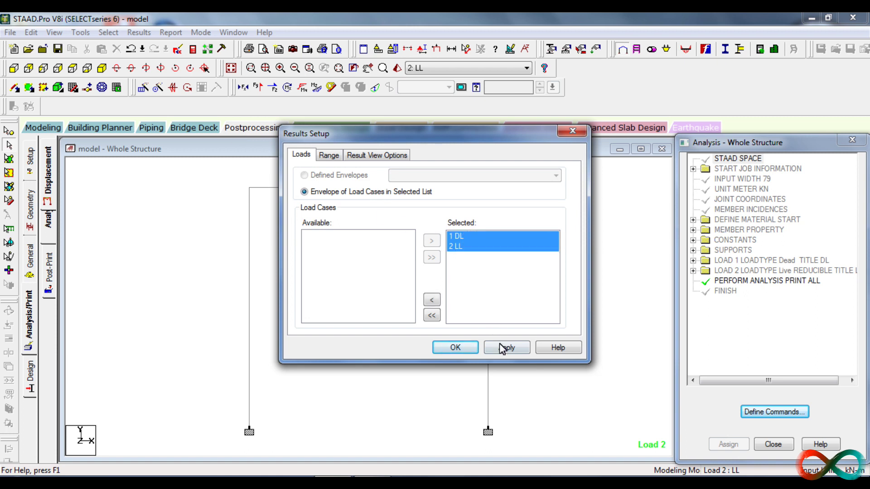
left_click(458, 347)
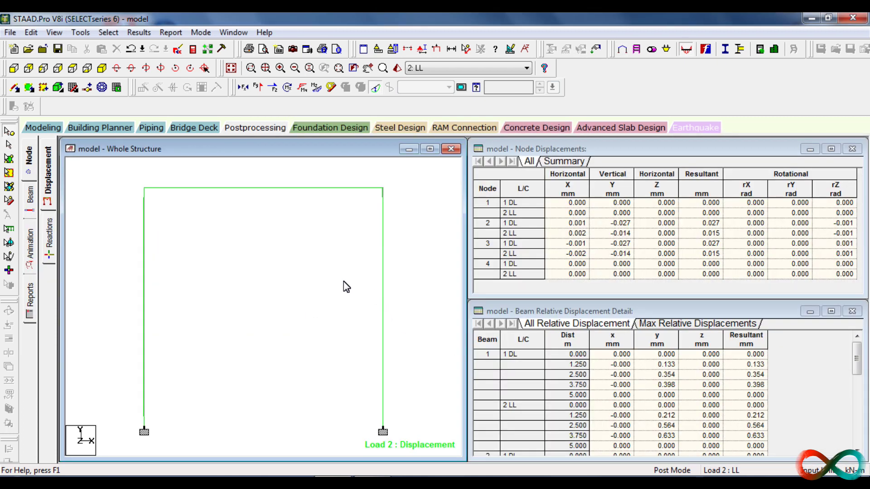
Examine the displacements of the frame's upper-left node and the support reactions at both bases for the DL and LL cases.
left_click(144, 188)
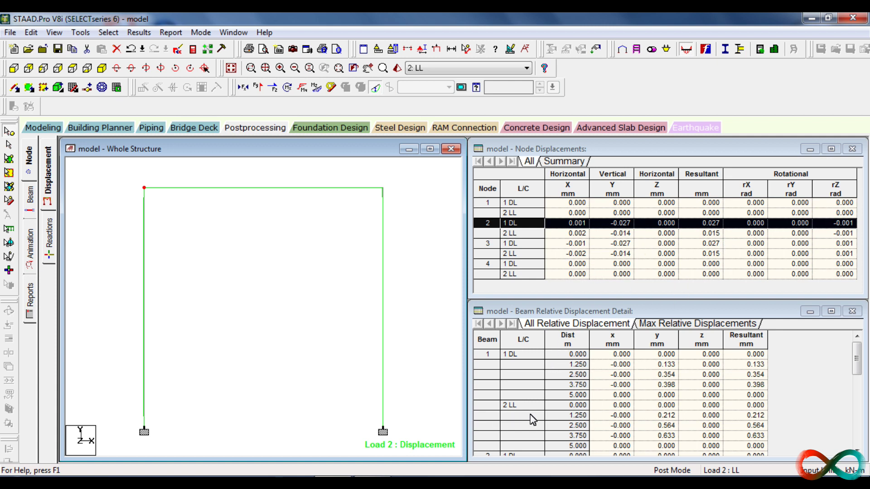
left_click(51, 230)
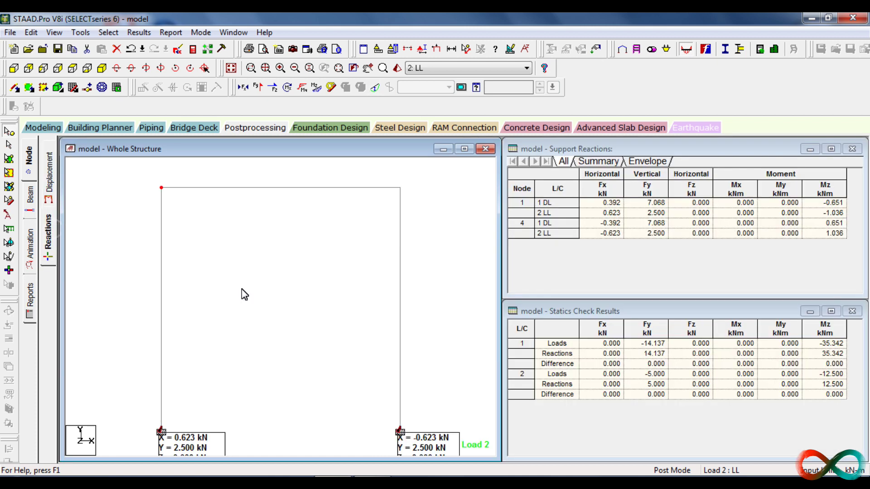
scroll(330, 324, "up", 1)
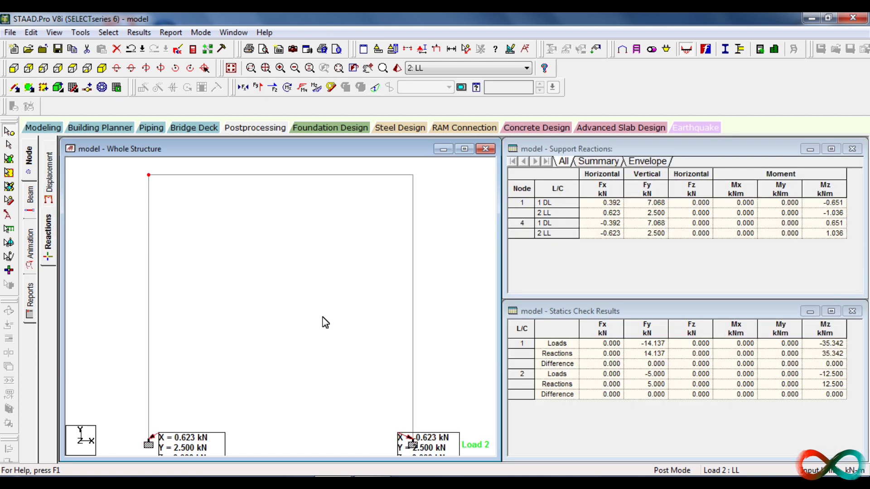
left_click(522, 203)
left_click(525, 217)
left_click(526, 233)
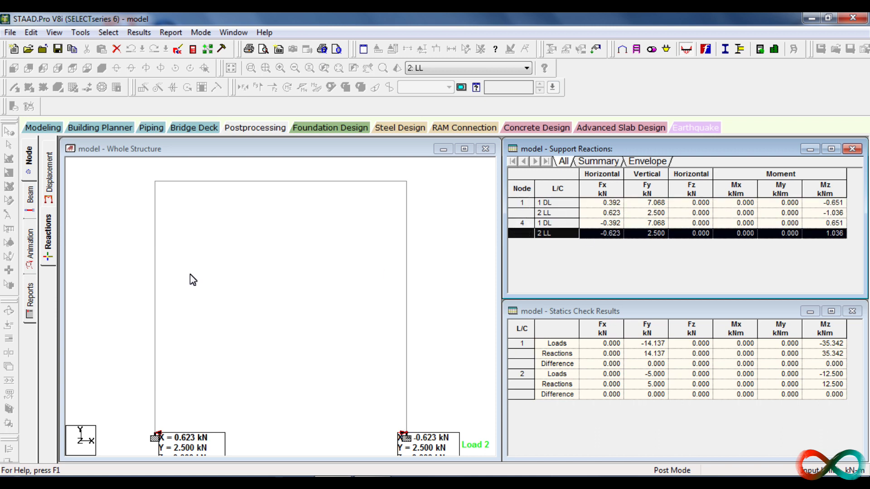
Display the beam forces with the Bending Z diagram and inspect the frame in an isometric view.
left_click(26, 205)
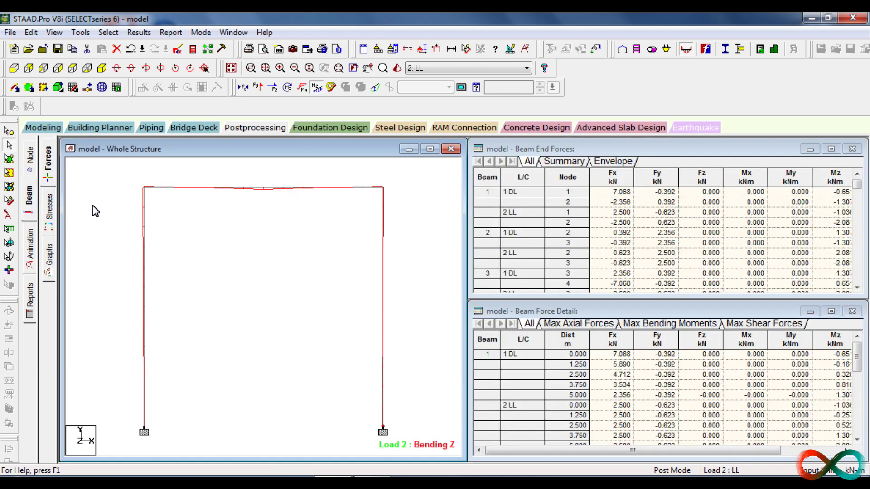
left_click(102, 69)
left_click(102, 69)
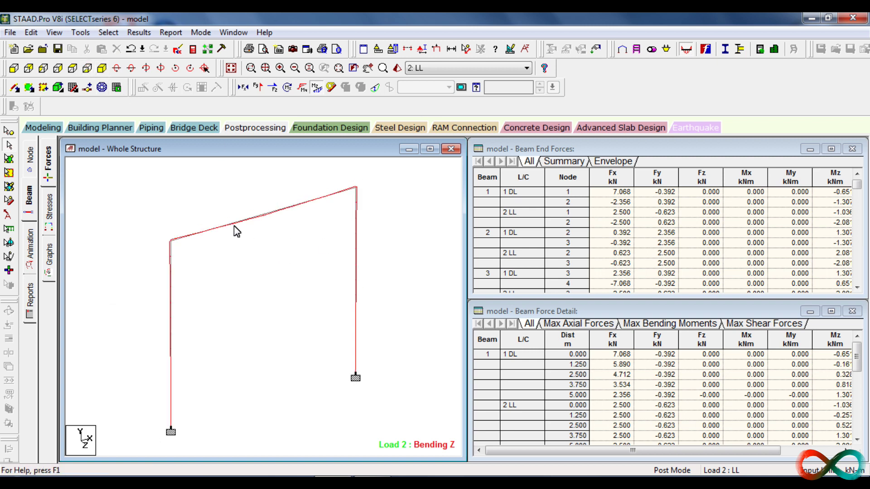
scroll(217, 217, "up", 2)
scroll(198, 207, "up", 1)
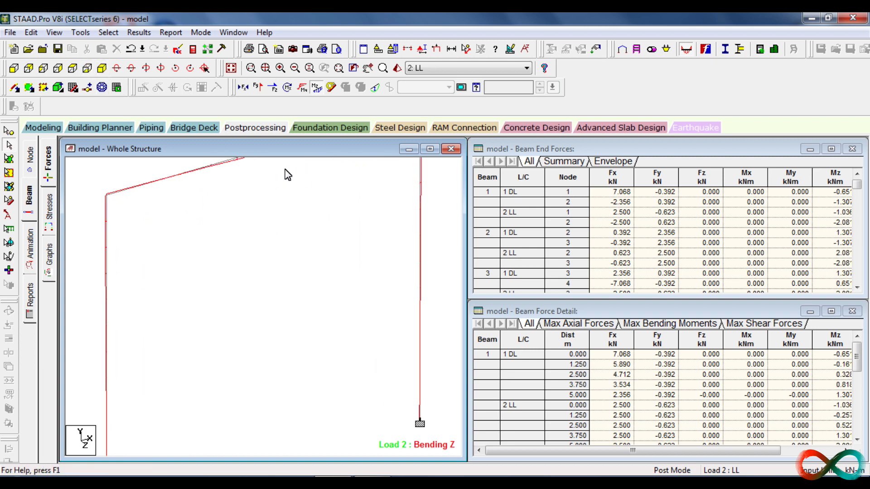
Show the 3D stress contour of the frame's top beam and set its section plane distance to 2.5 m.
left_click(50, 218)
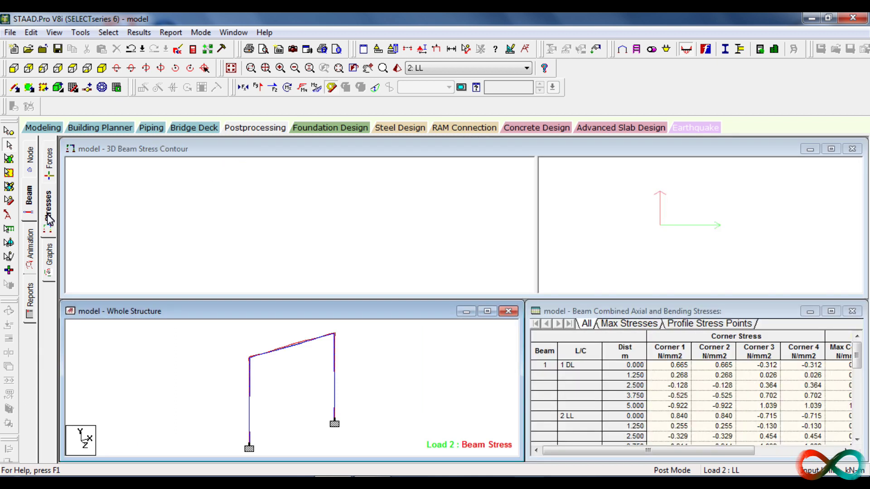
left_click(308, 351)
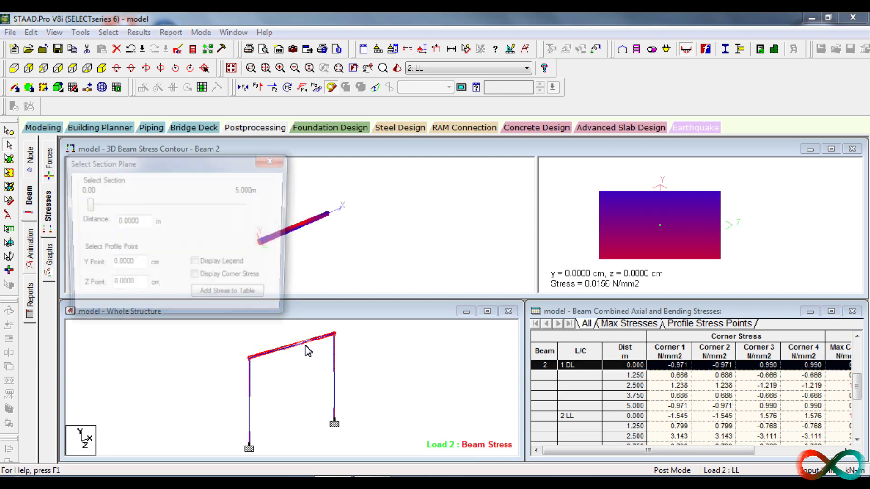
left_click_drag(167, 159, 661, 307)
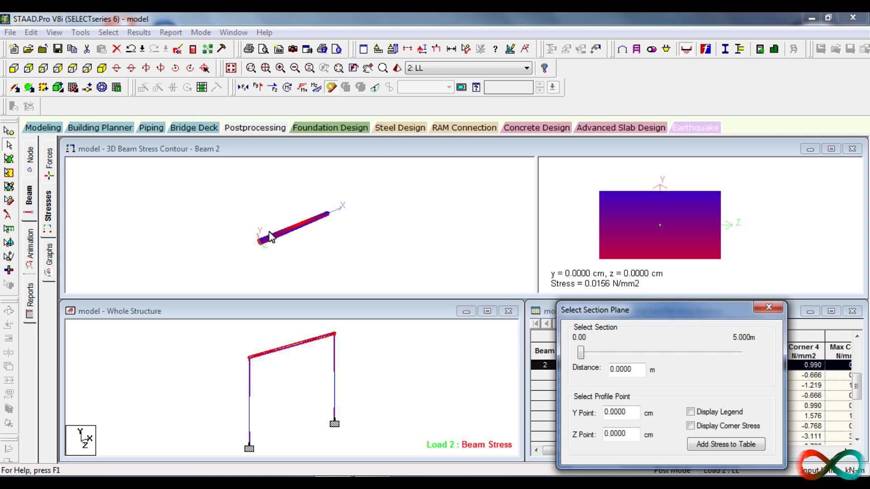
left_click_drag(583, 355, 584, 377)
type("2.5")
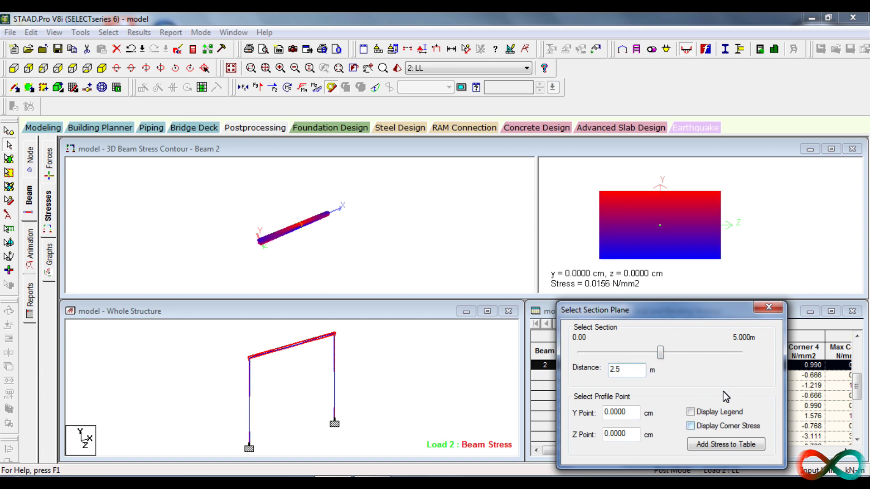
Probe the stress at several points across the top beam's cross-section, and display the beam's moment, shear and axial force graphs.
left_click(698, 211)
left_click(615, 218)
left_click(613, 242)
left_click(705, 245)
left_click(671, 209)
left_click(632, 227)
left_click(671, 255)
left_click(50, 262)
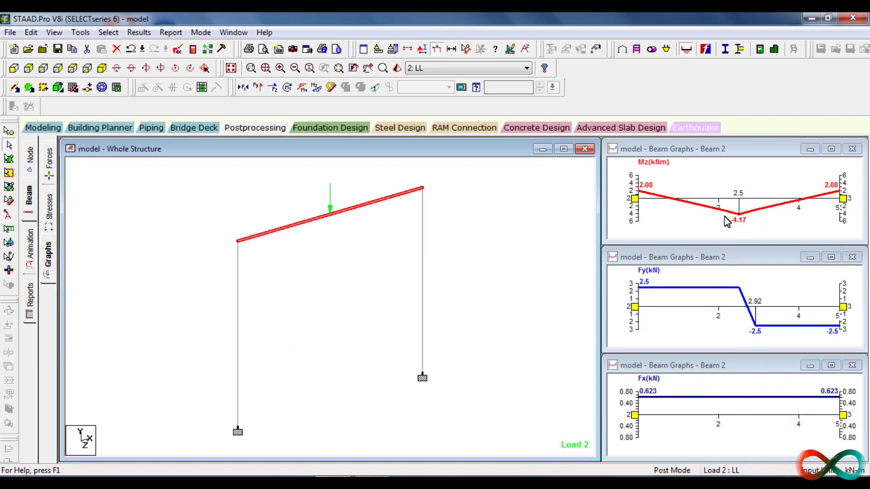